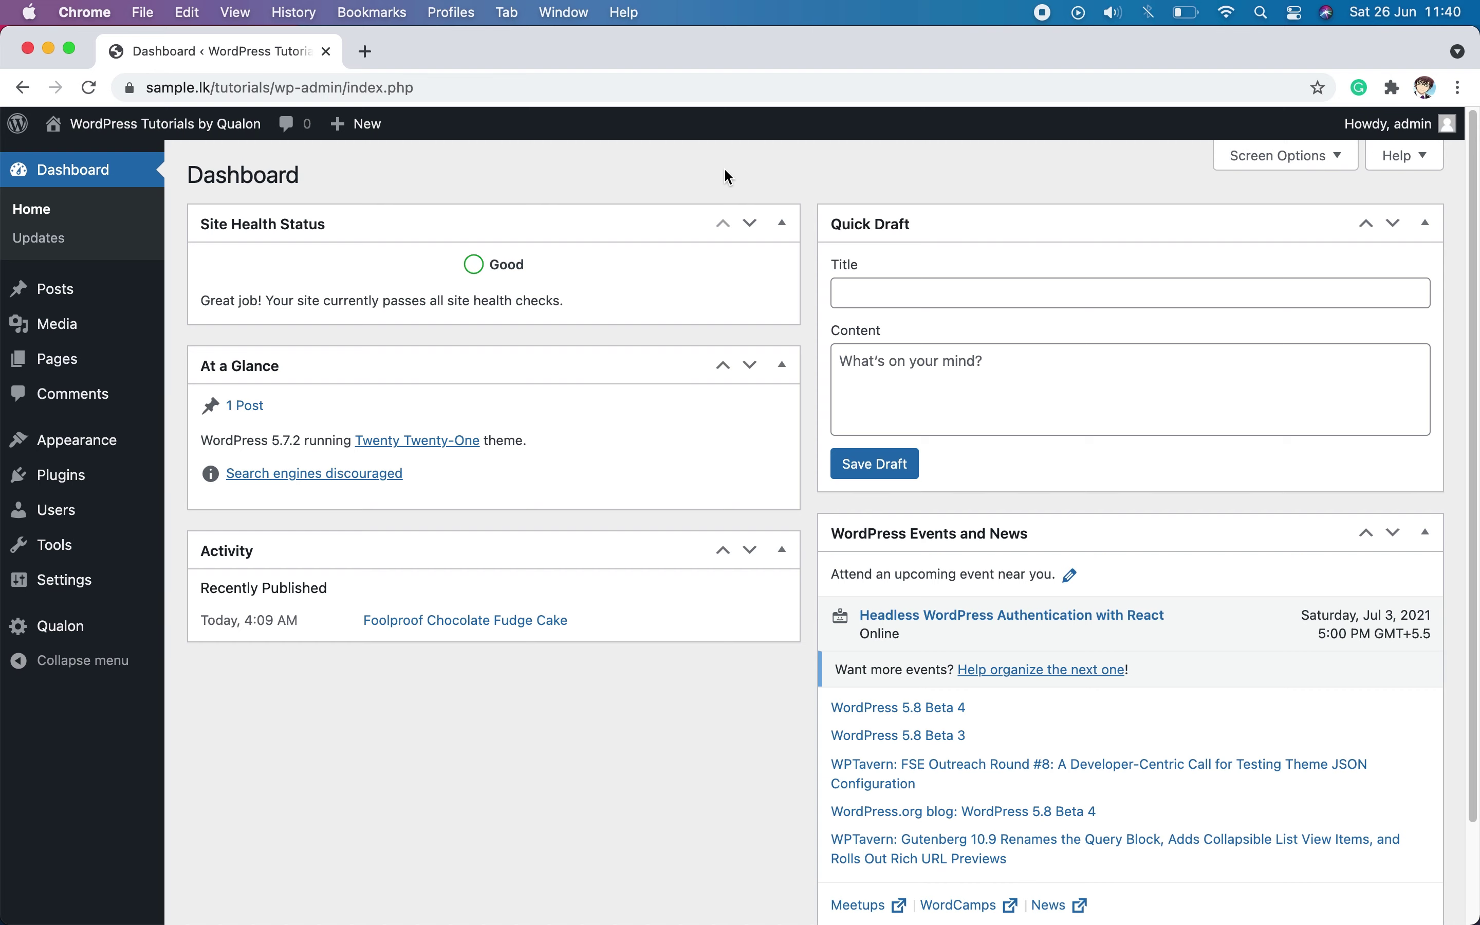
- Open fonts.google.com in a new tab, search for 'acme' and open the Acme font page
left_click(371, 52)
type("fonts.google.com")
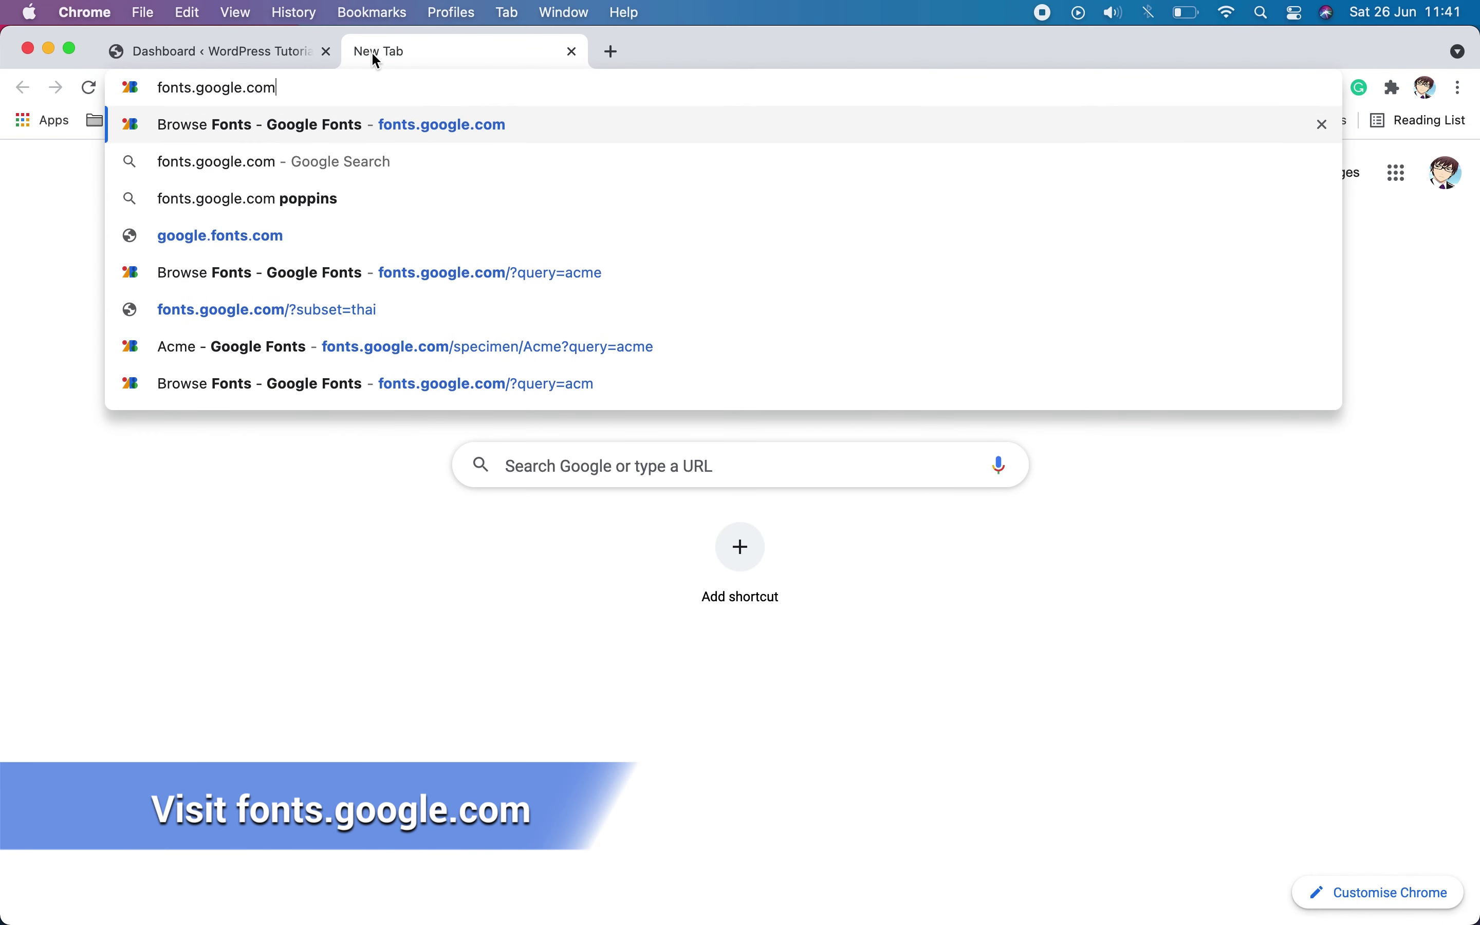
key("Return")
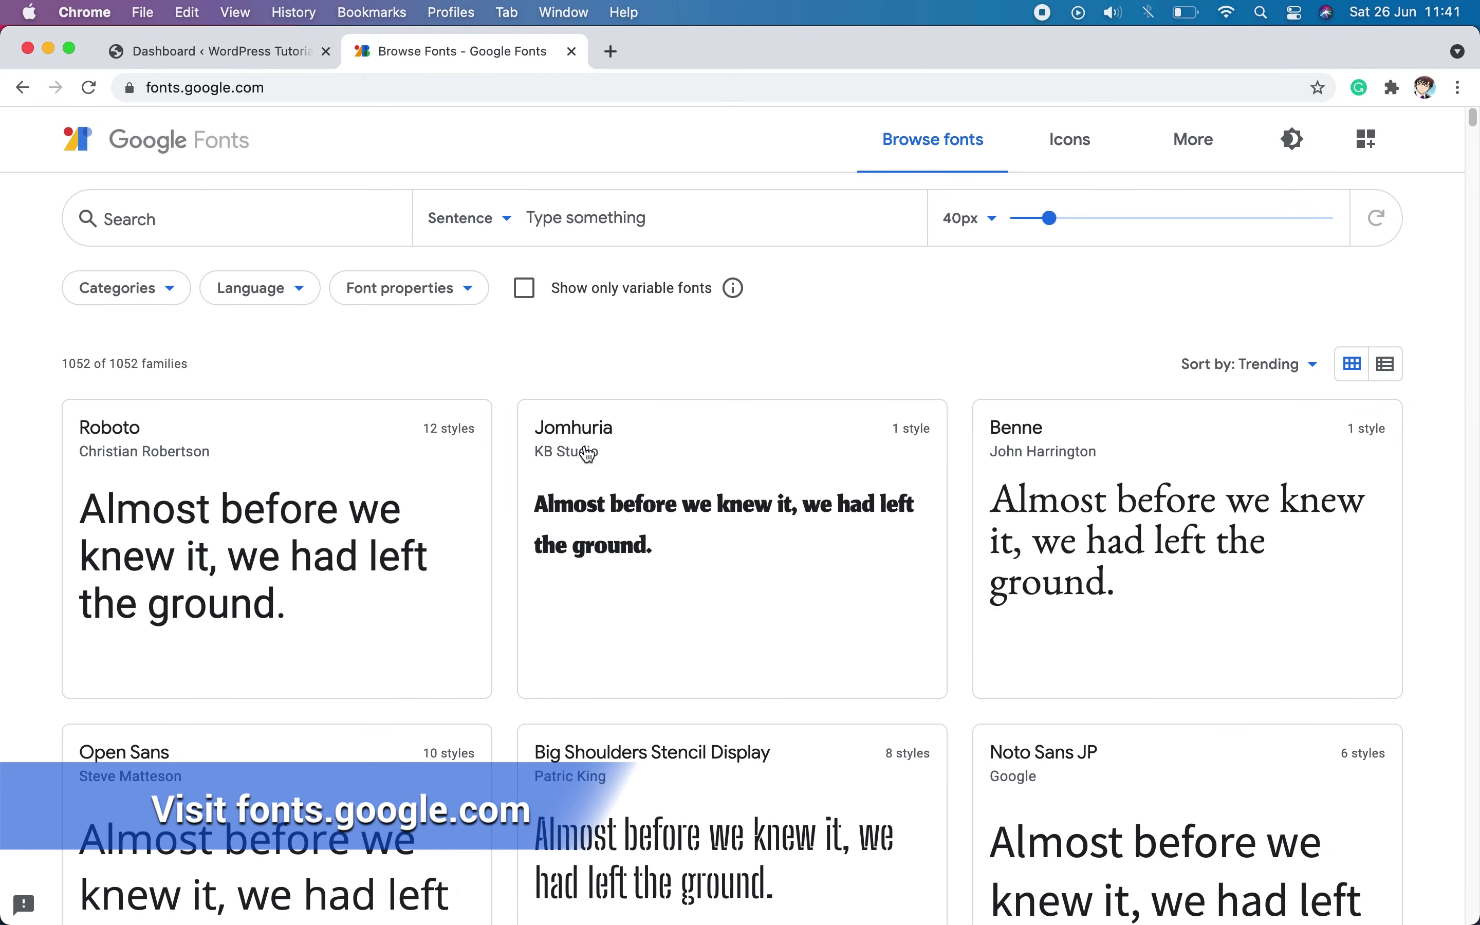
scroll(1225, 532, "down", 5)
scroll(1225, 532, "up", 5)
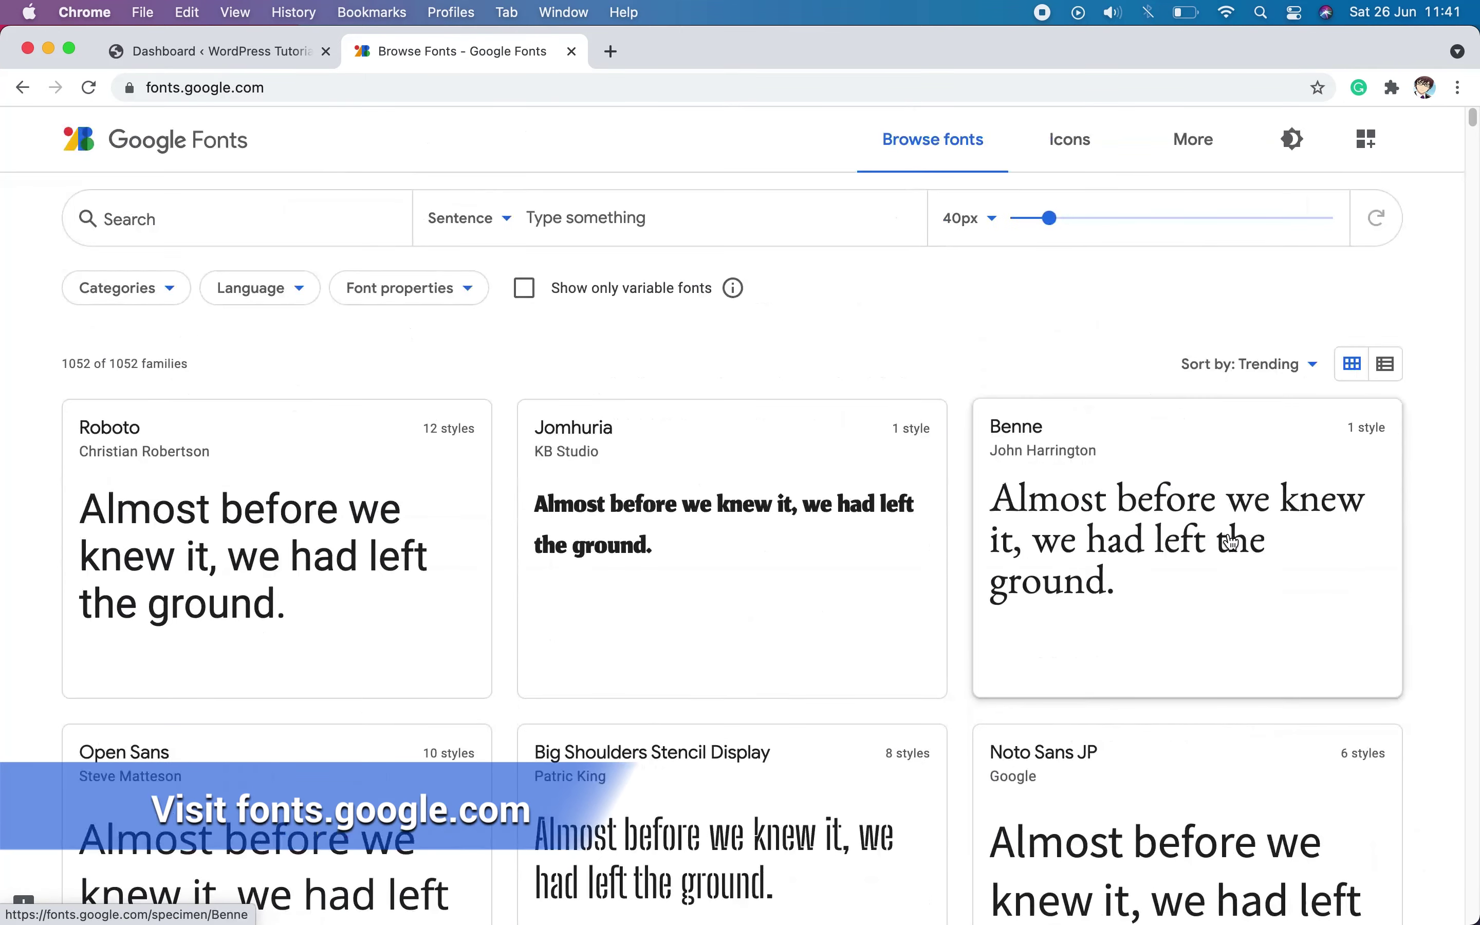
left_click(348, 624)
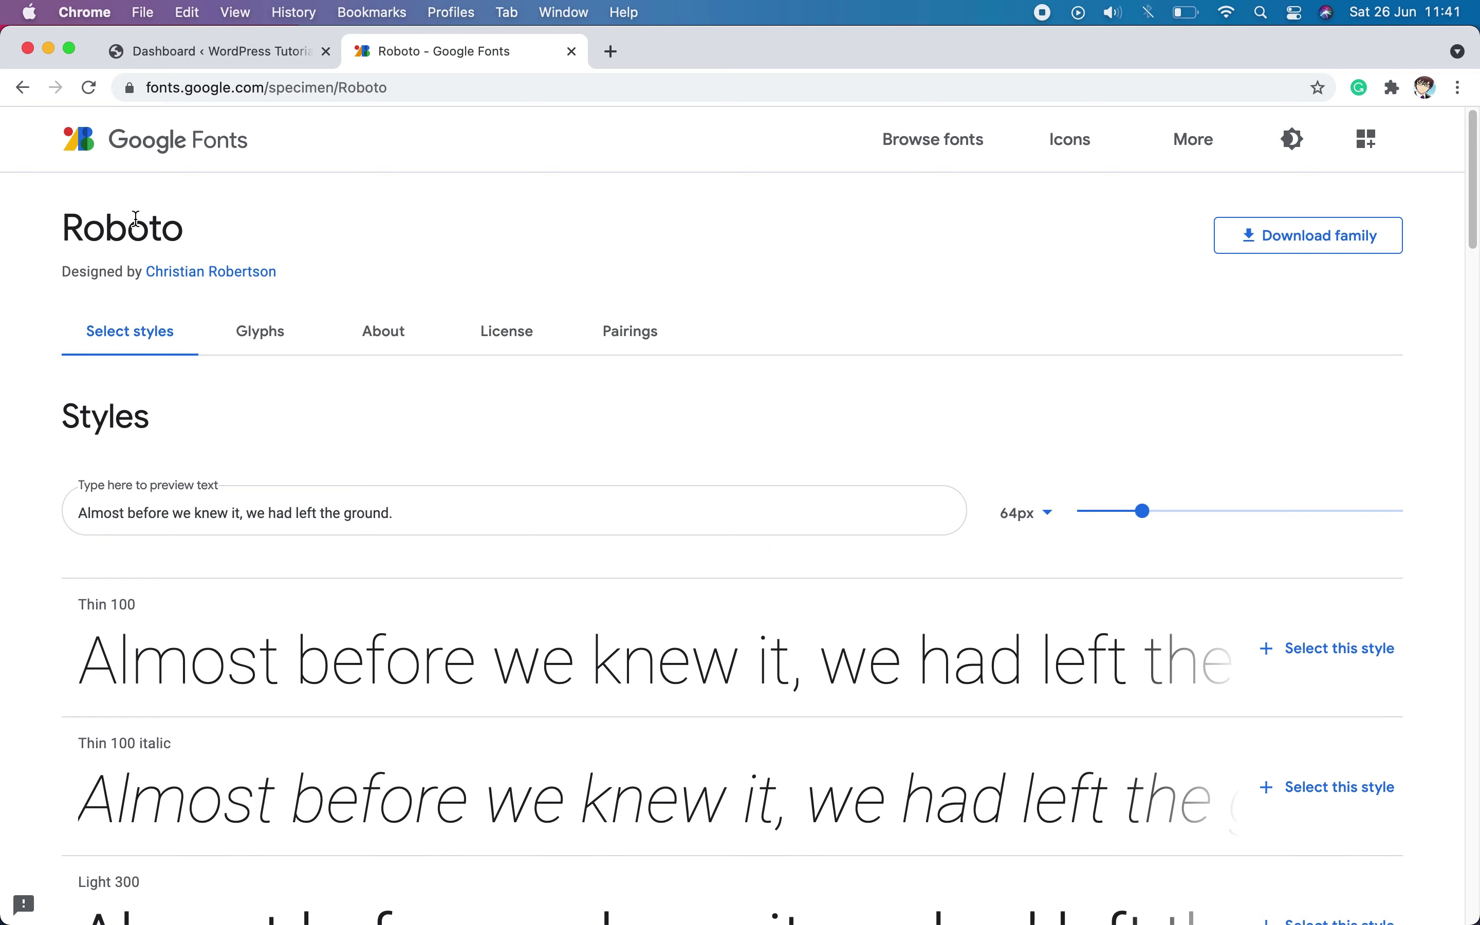
left_click(23, 87)
left_click(220, 228)
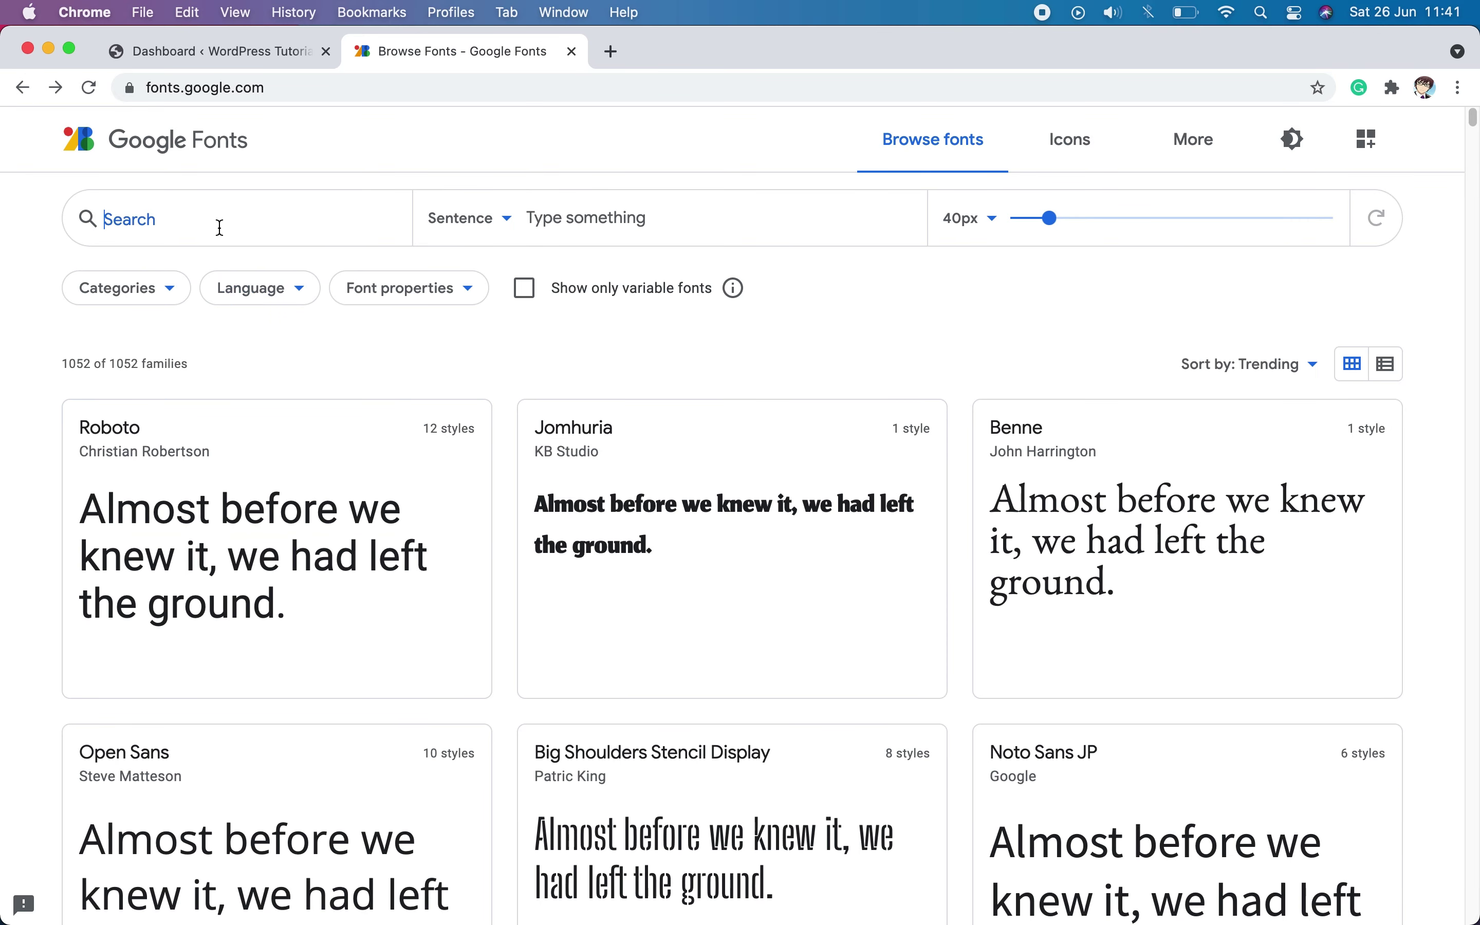
type("acme")
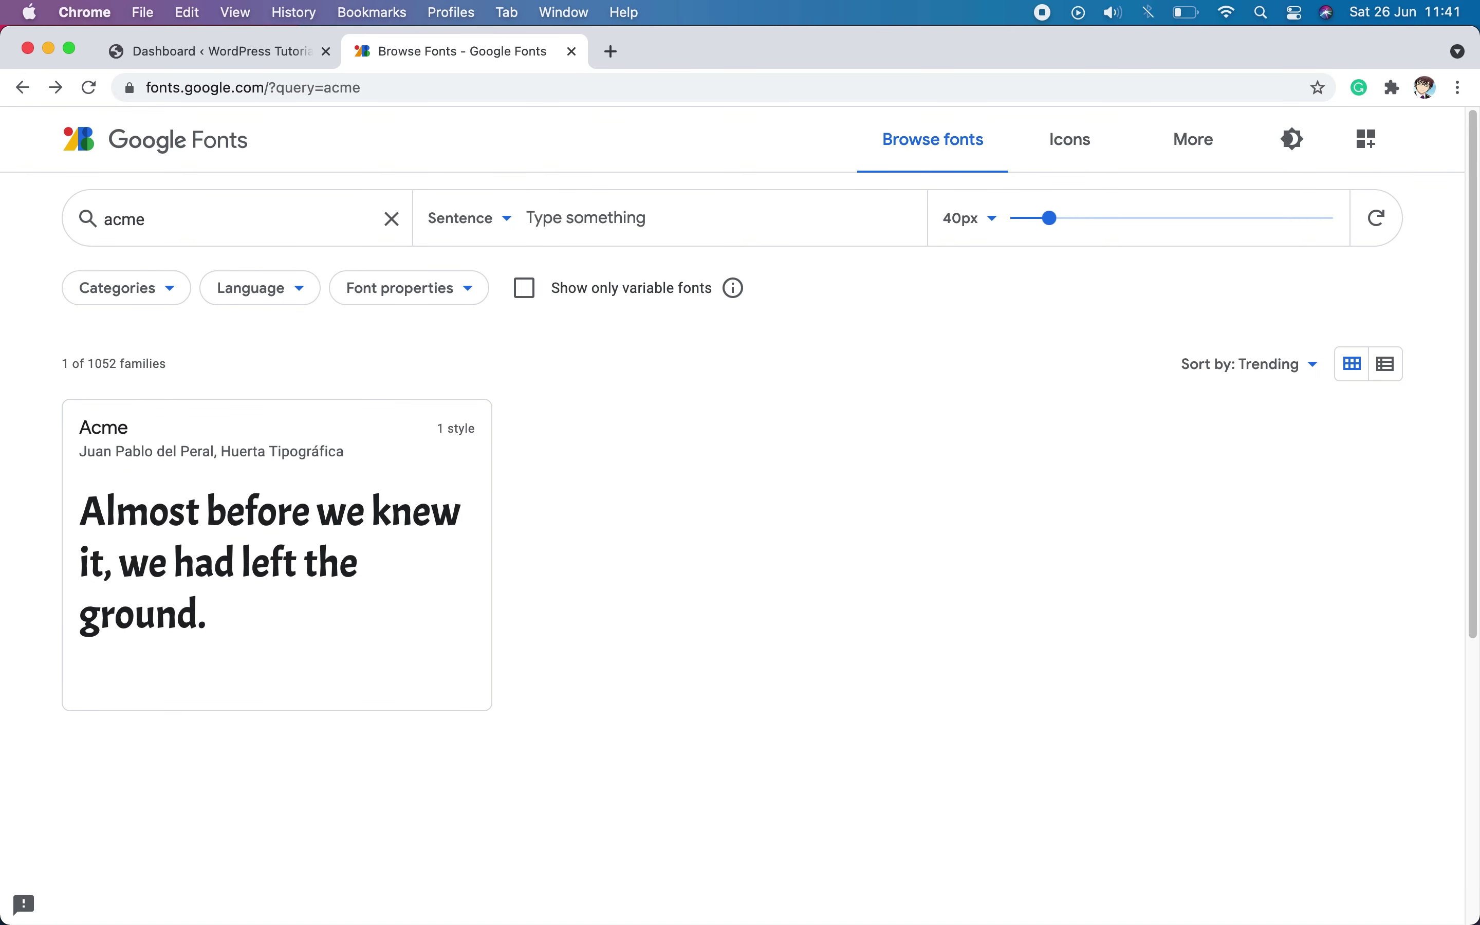
left_click(318, 536)
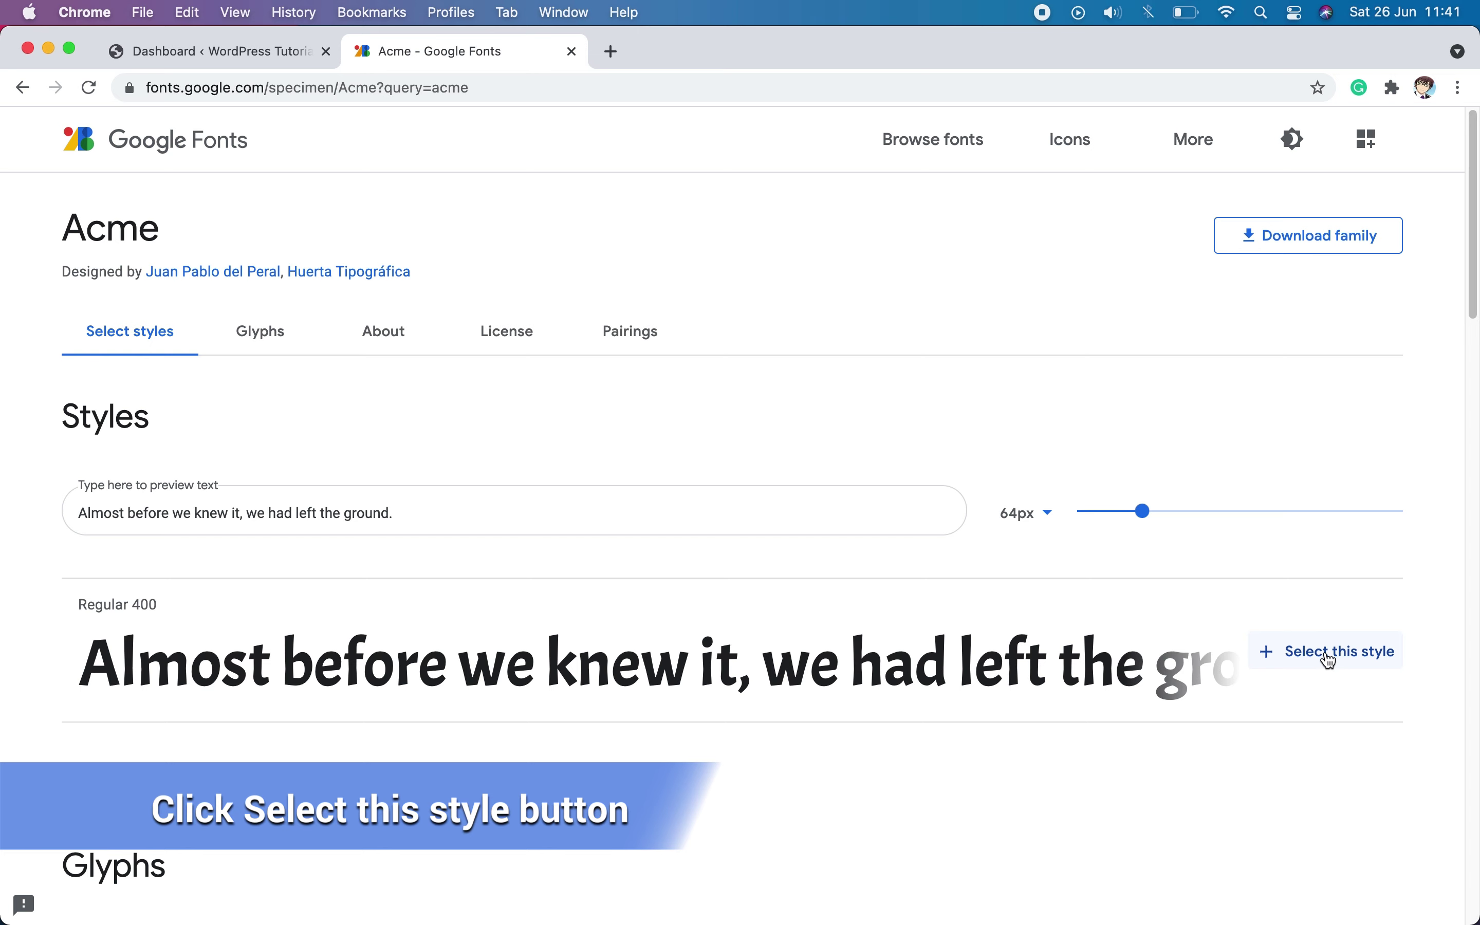
- Select Acme Regular 400, copy its stylesheet URL, and go back to the Dashboard
left_click(1331, 655)
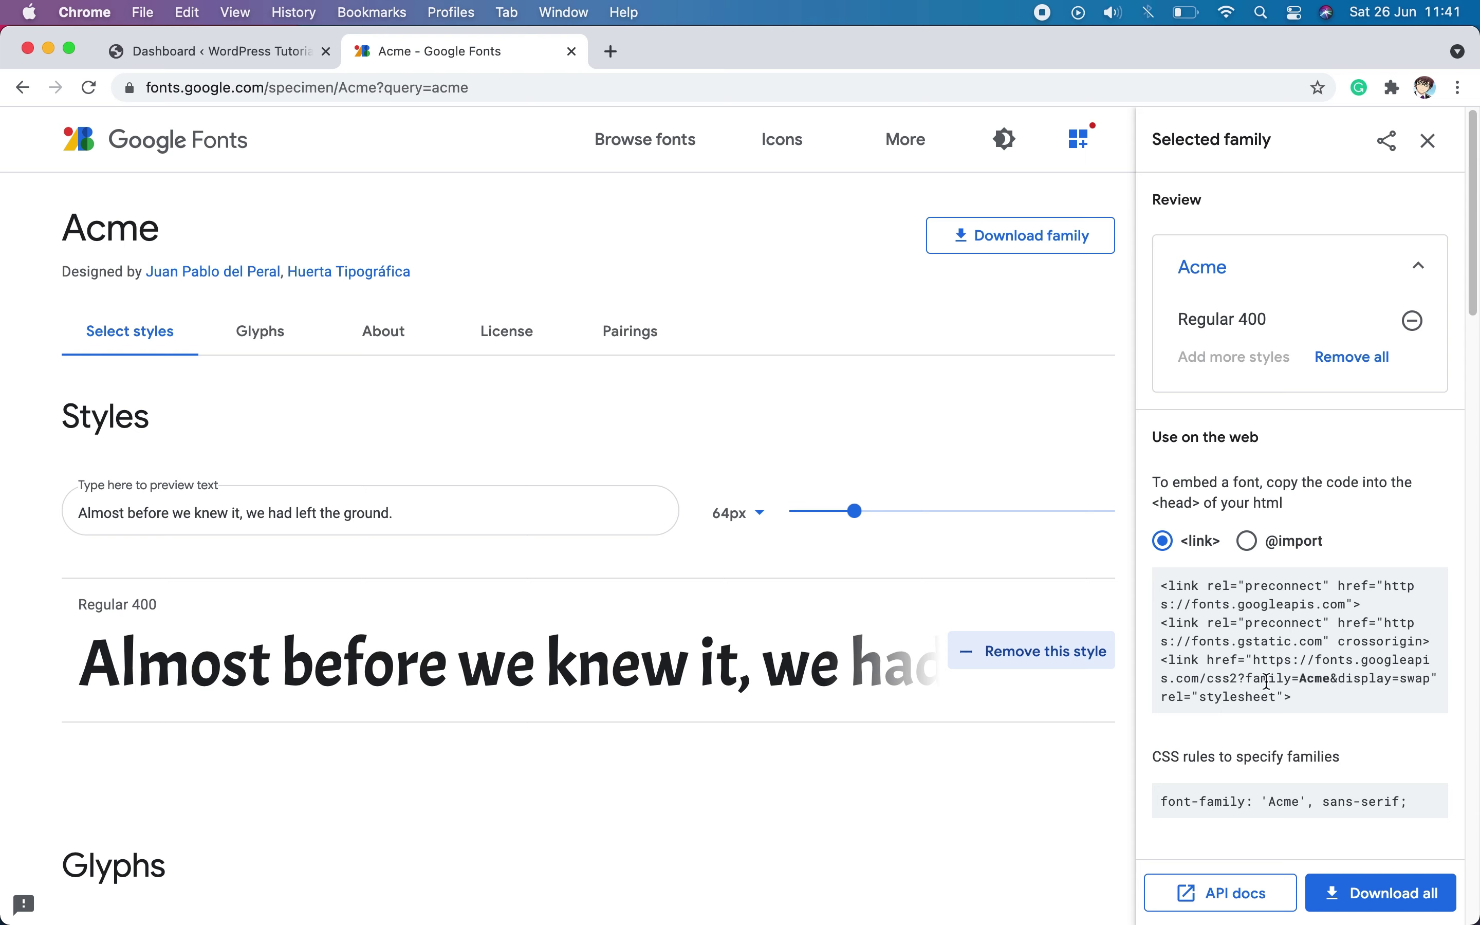
left_click_drag(1257, 662, 1432, 680)
right_click(1403, 693)
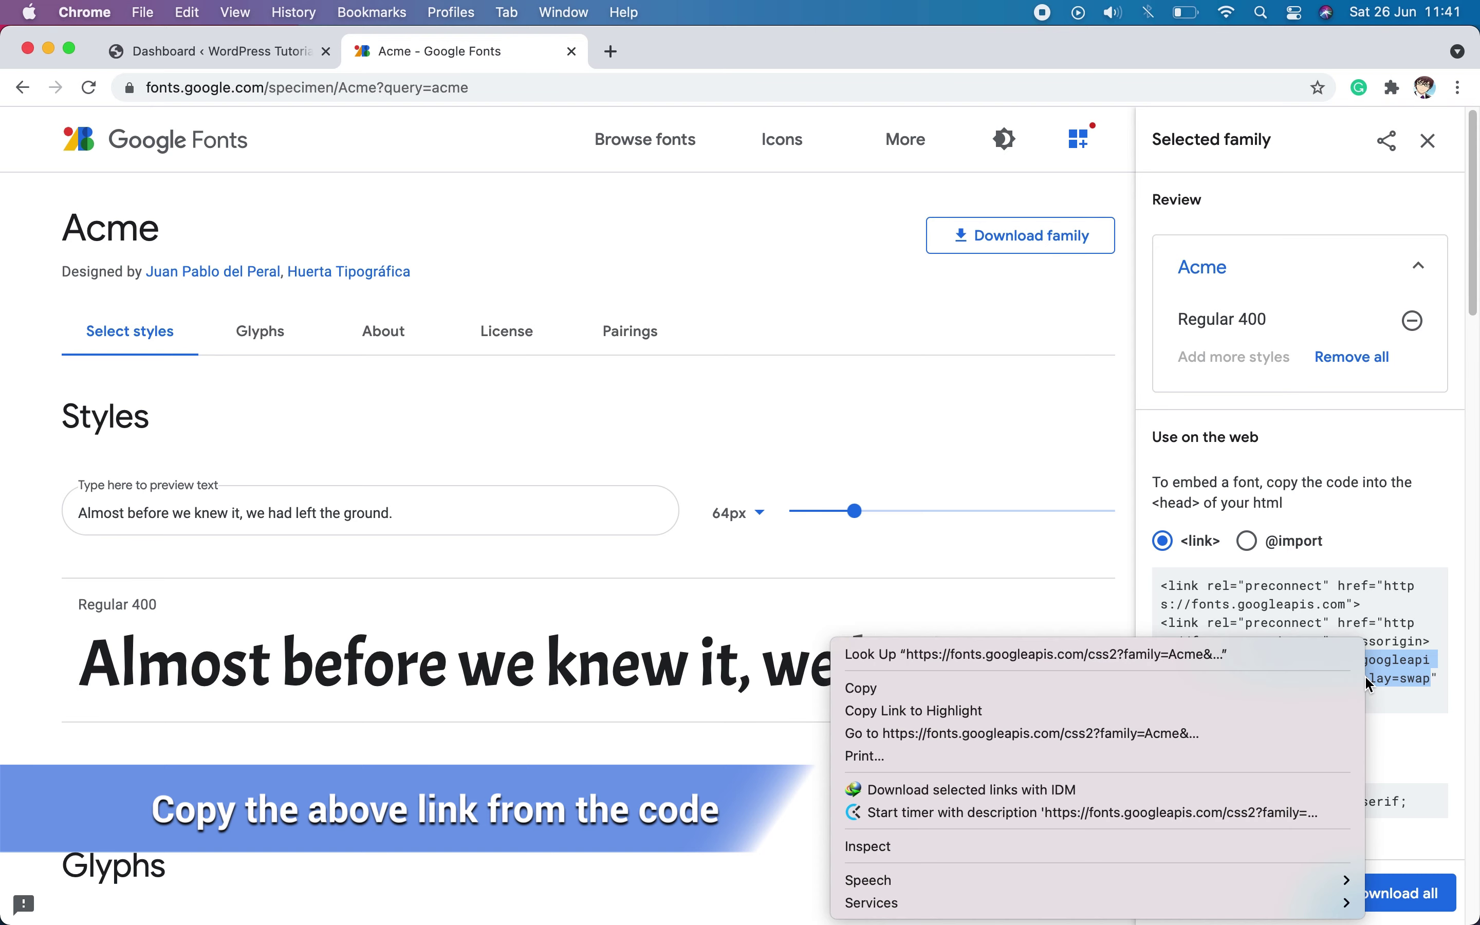
left_click(1041, 685)
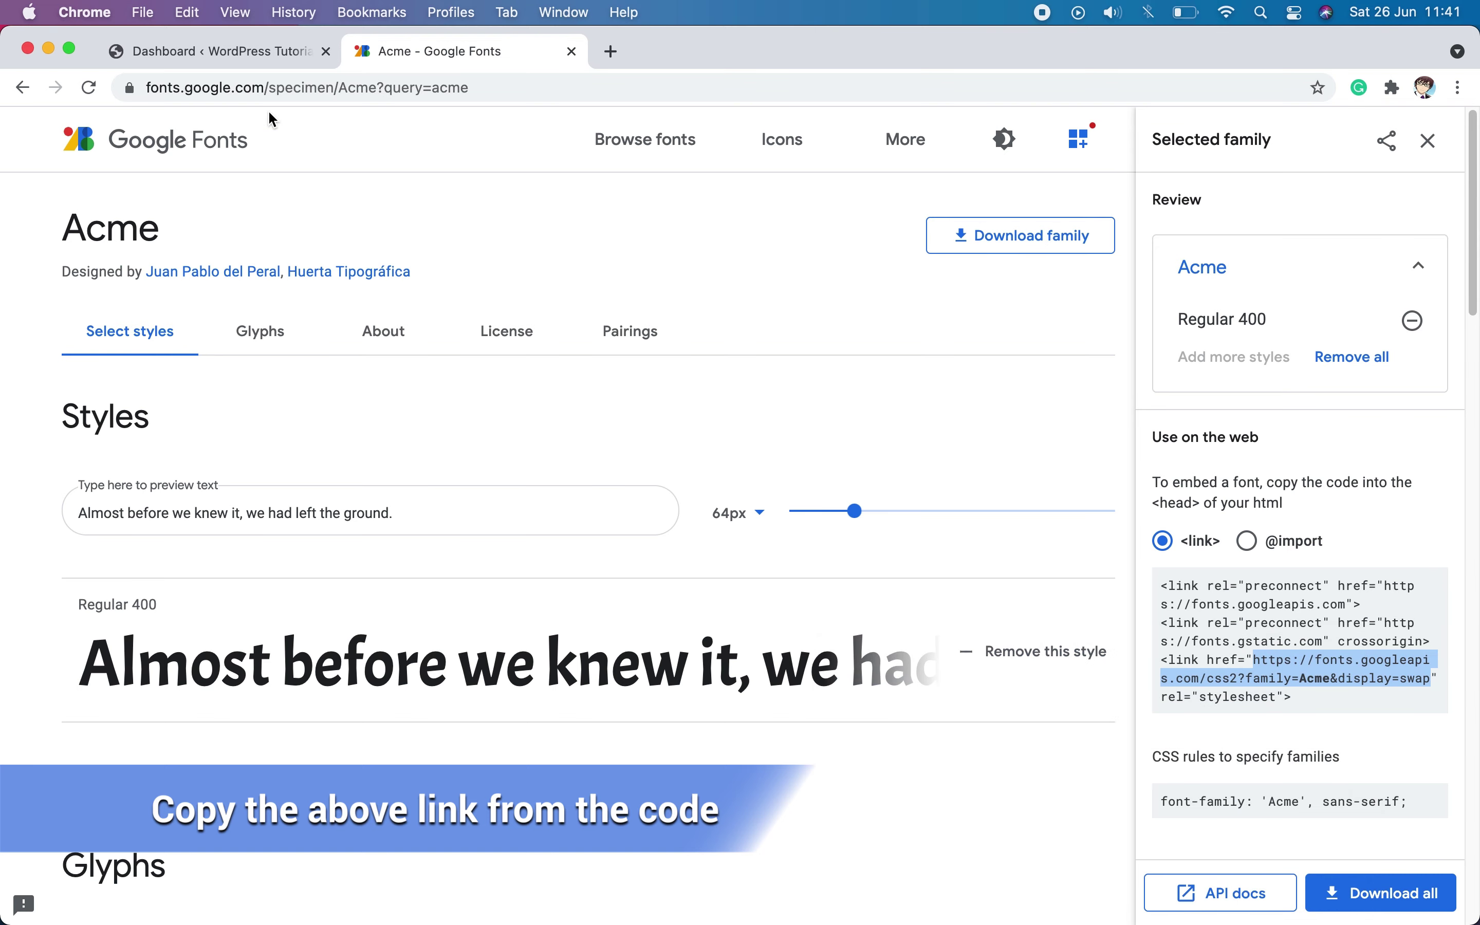
left_click(230, 55)
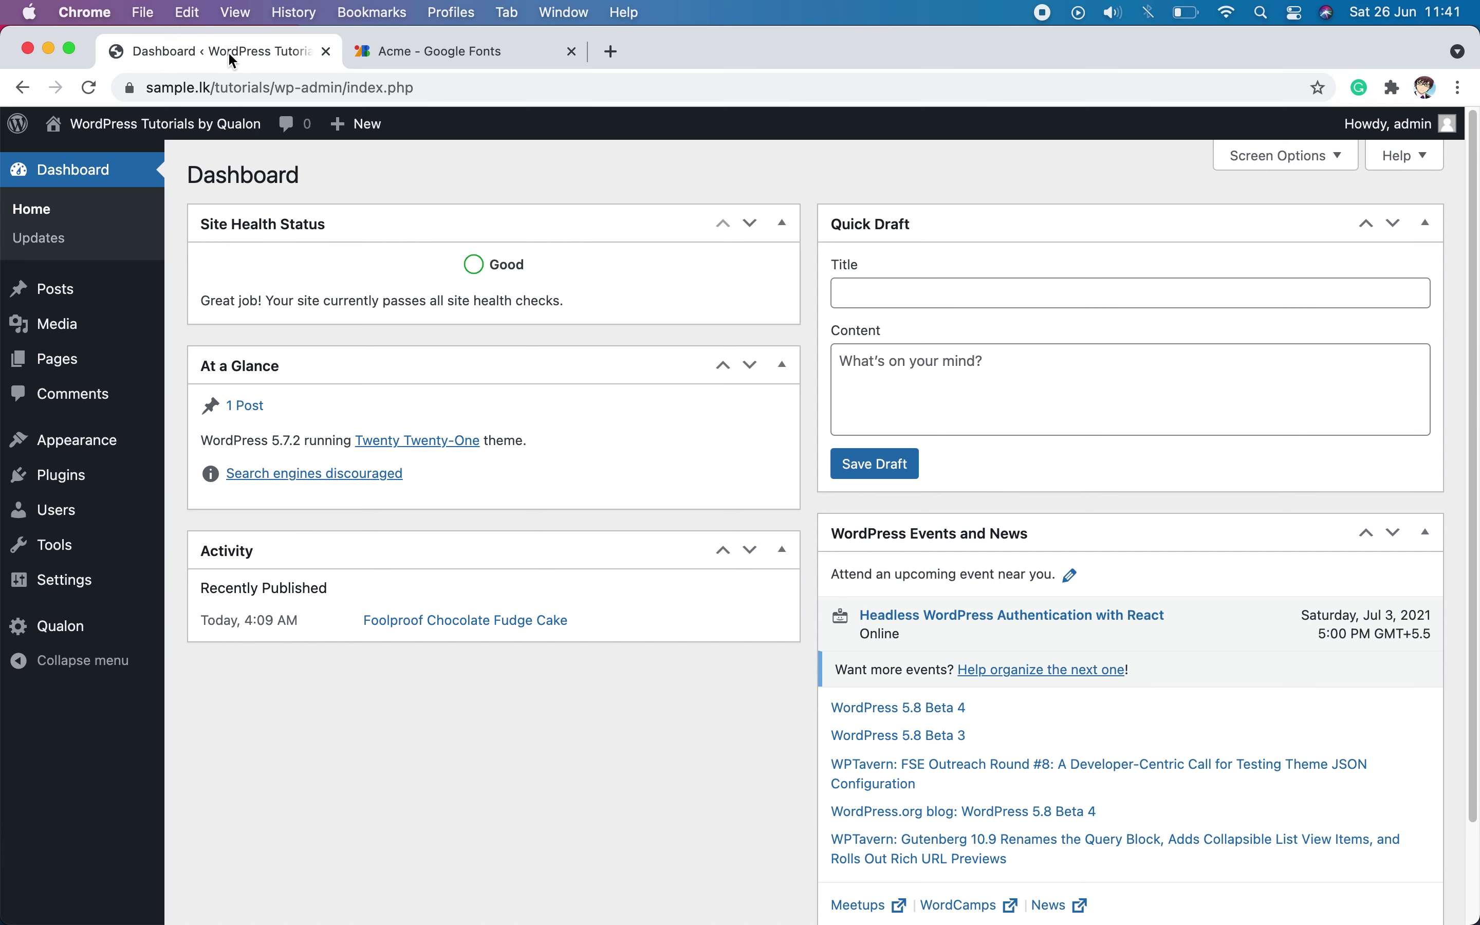
- Open Twenty Twenty-One's Theme Functions (functions.php) in the theme file editor
mouse_move(161, 298)
mouse_move(160, 442)
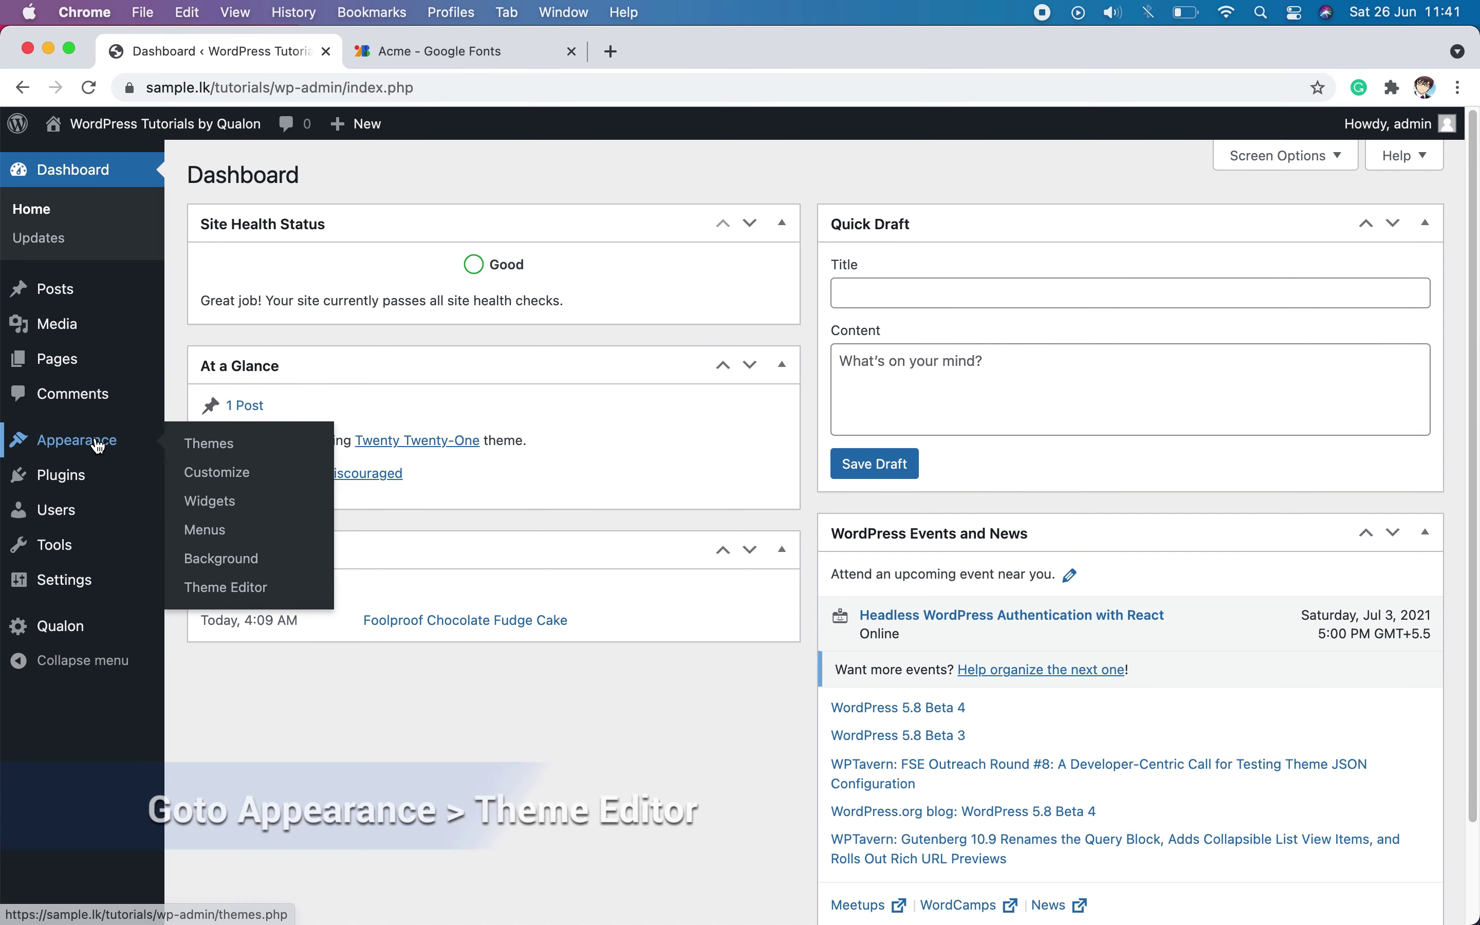
left_click(214, 597)
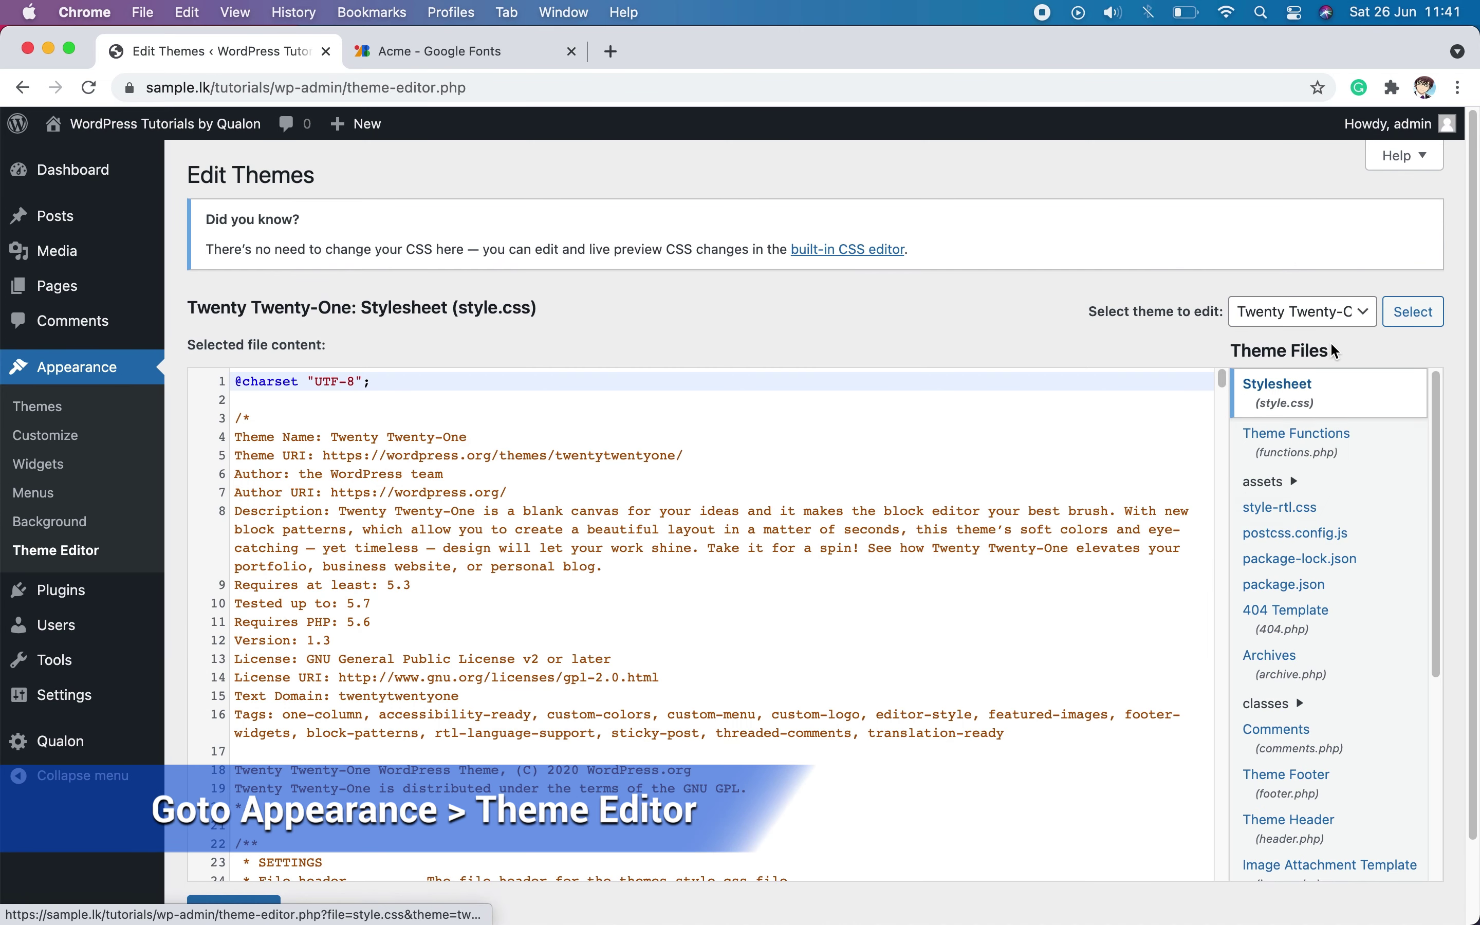
left_click(1312, 313)
left_click(1351, 311)
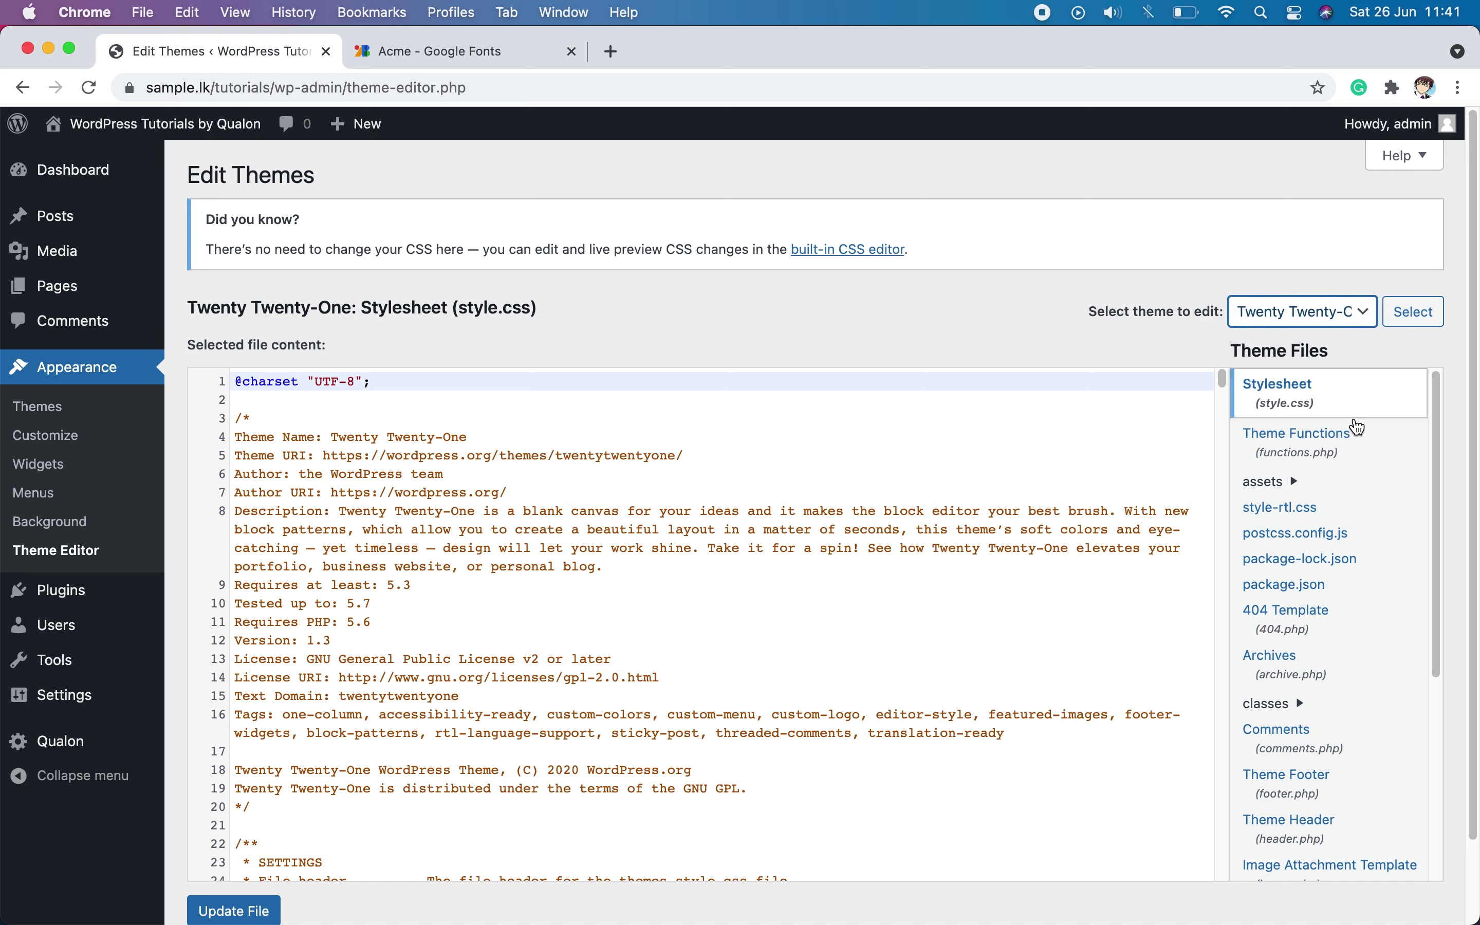
left_click(1367, 454)
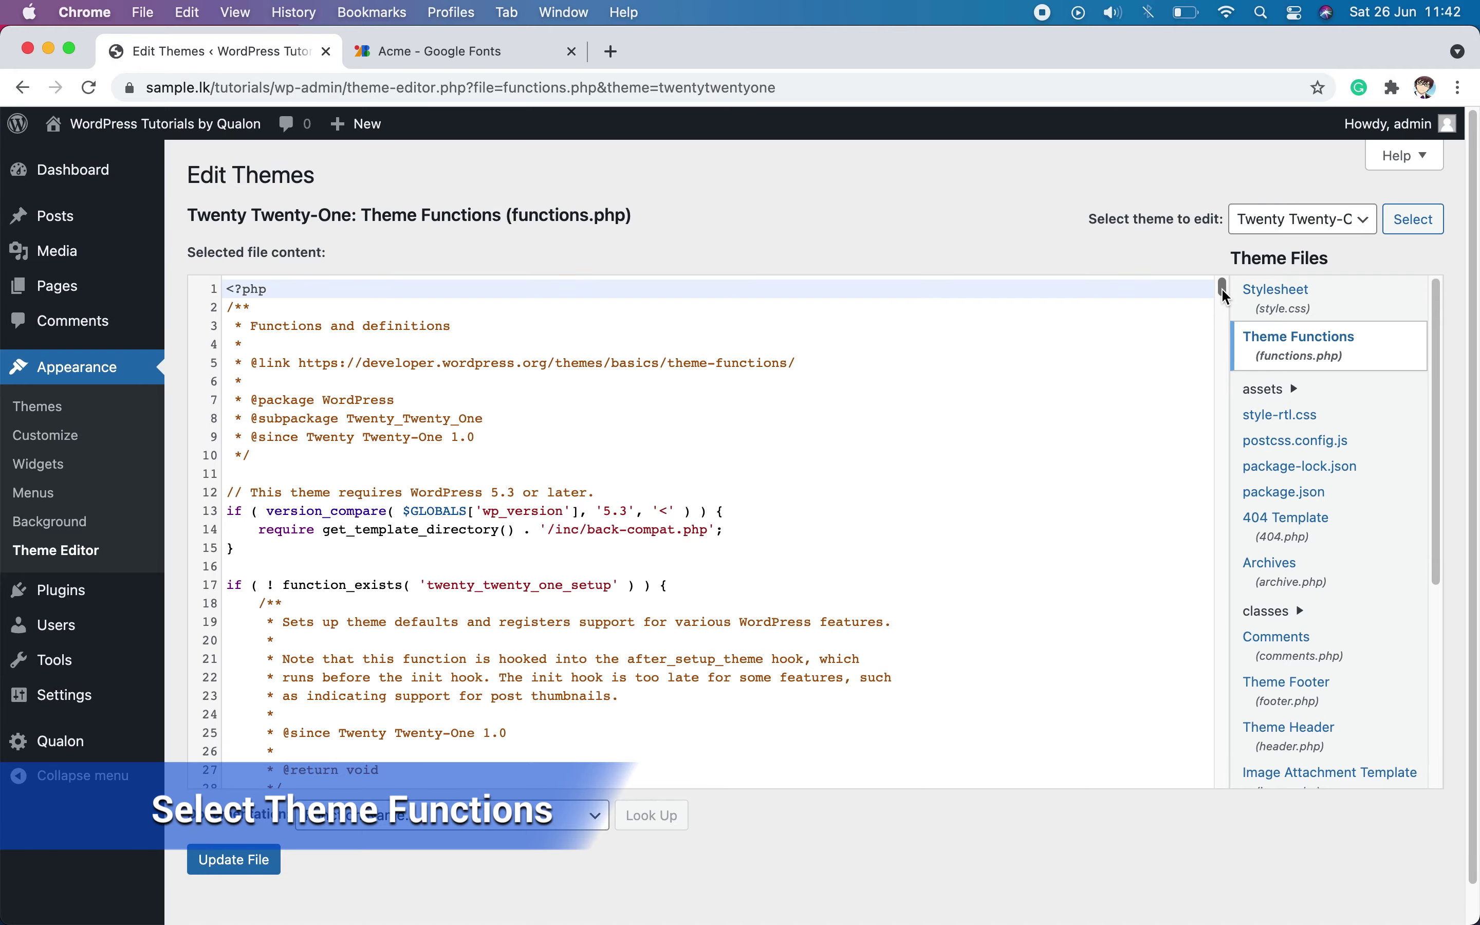
- Add empty lines after line 629, the last line of functions.php
left_click_drag(1221, 288, 1227, 793)
left_click(818, 769)
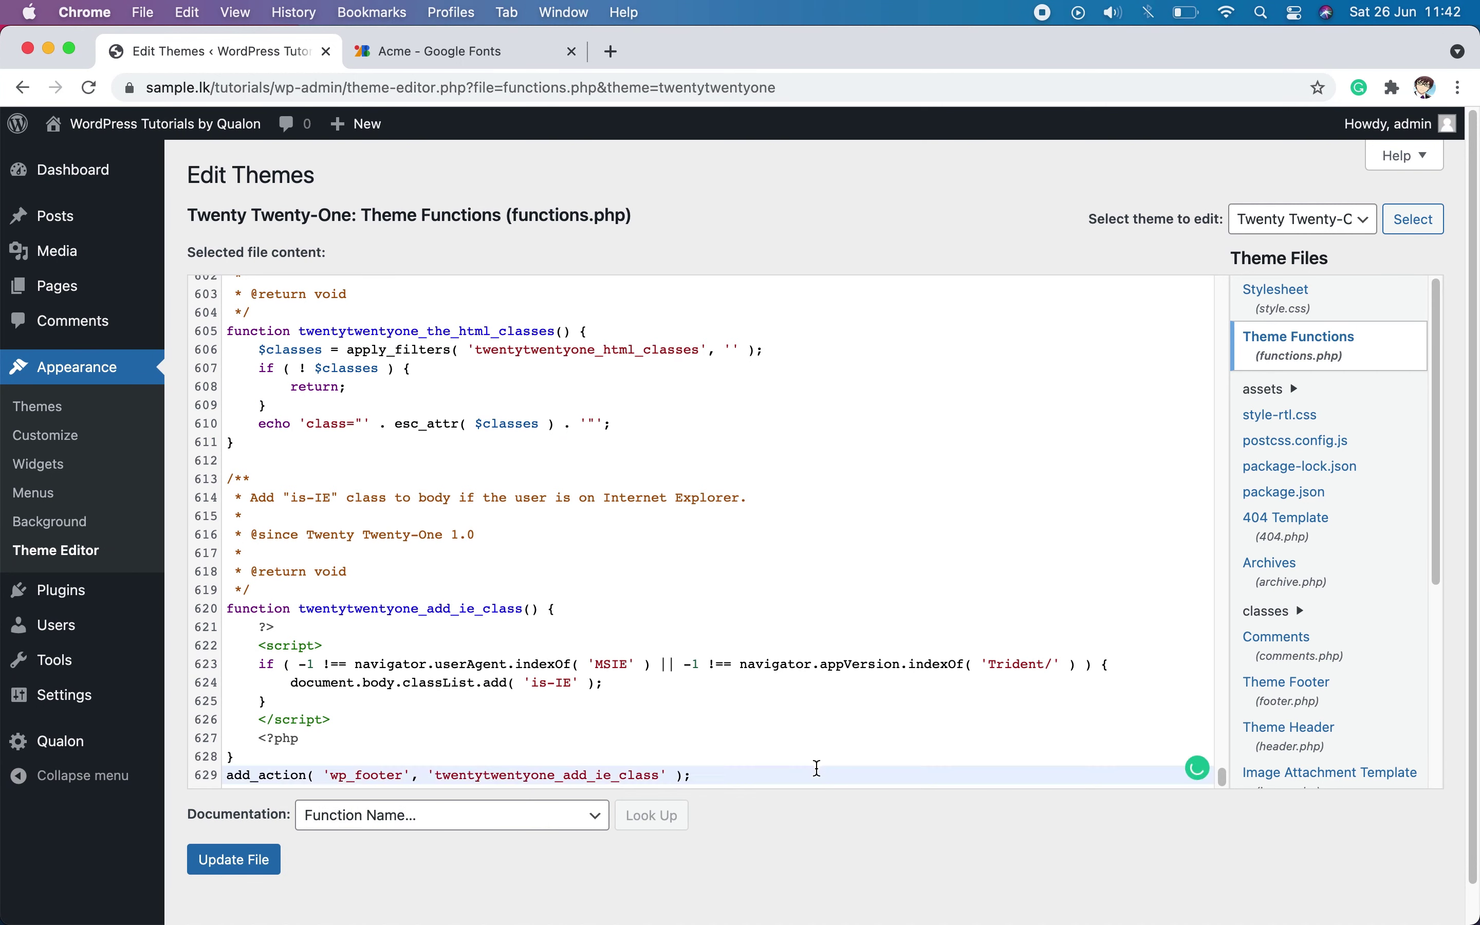
key("Return")
key("Return")
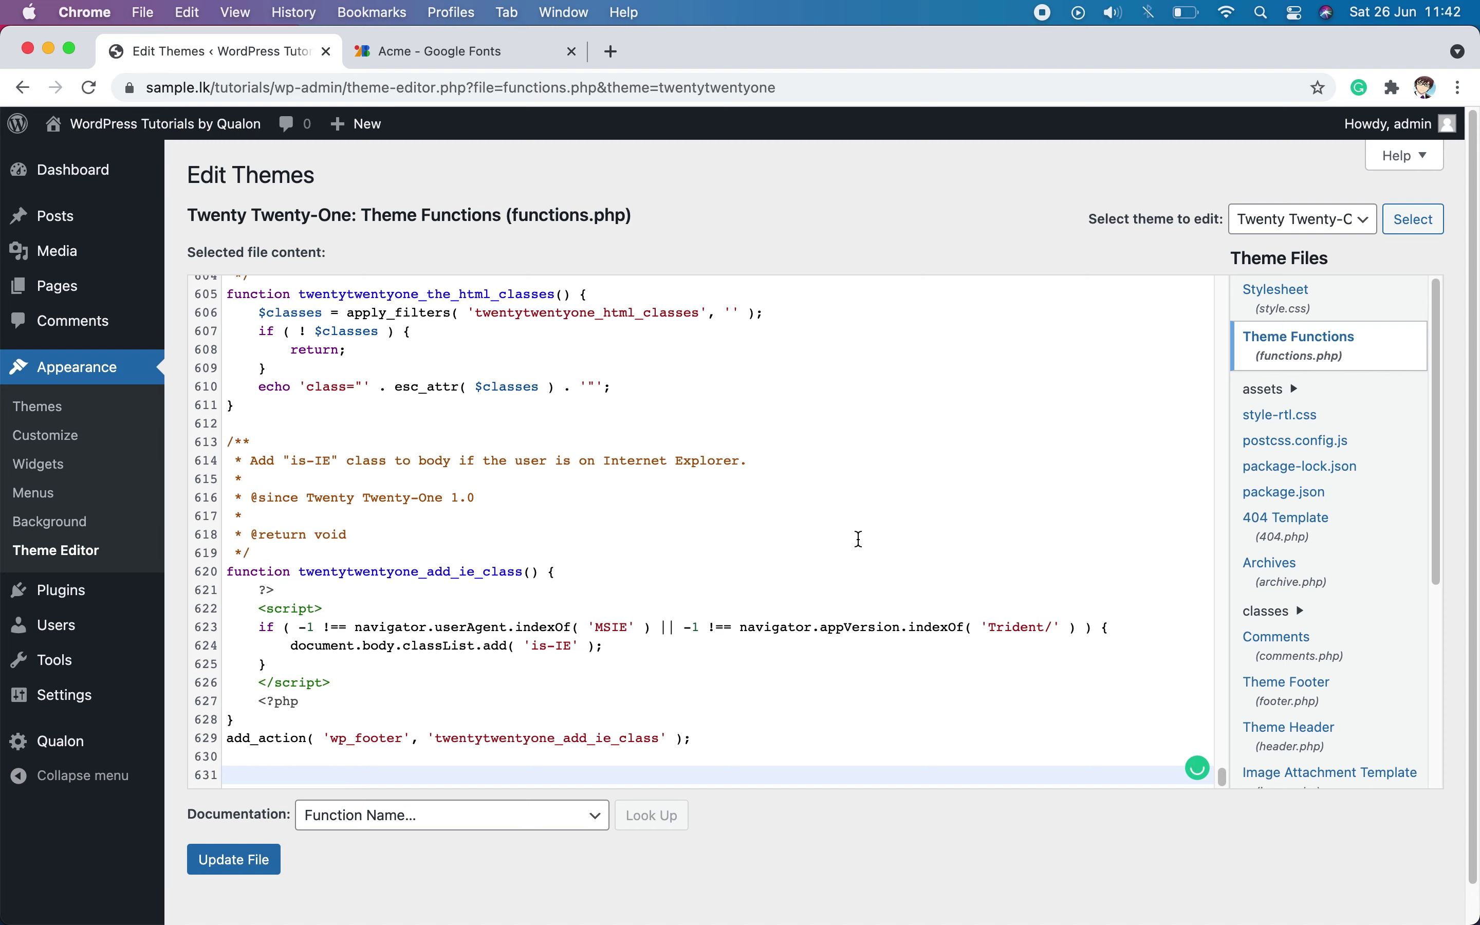
- In Sublime Text, select and copy the font URL on line 3 of the PHP snippet
left_click(650, 885)
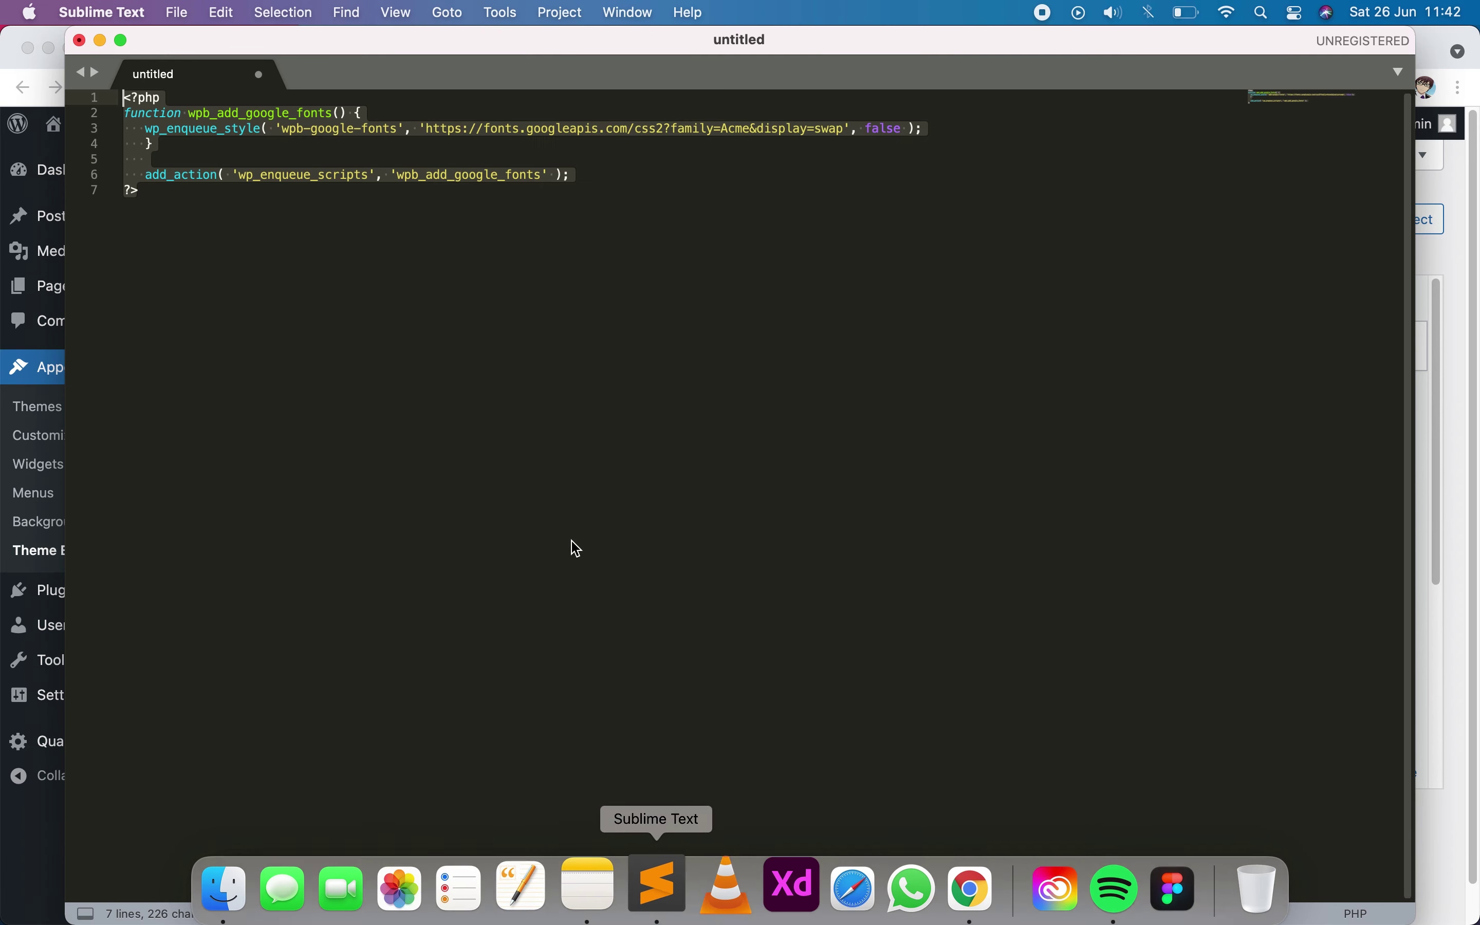
left_click(255, 257)
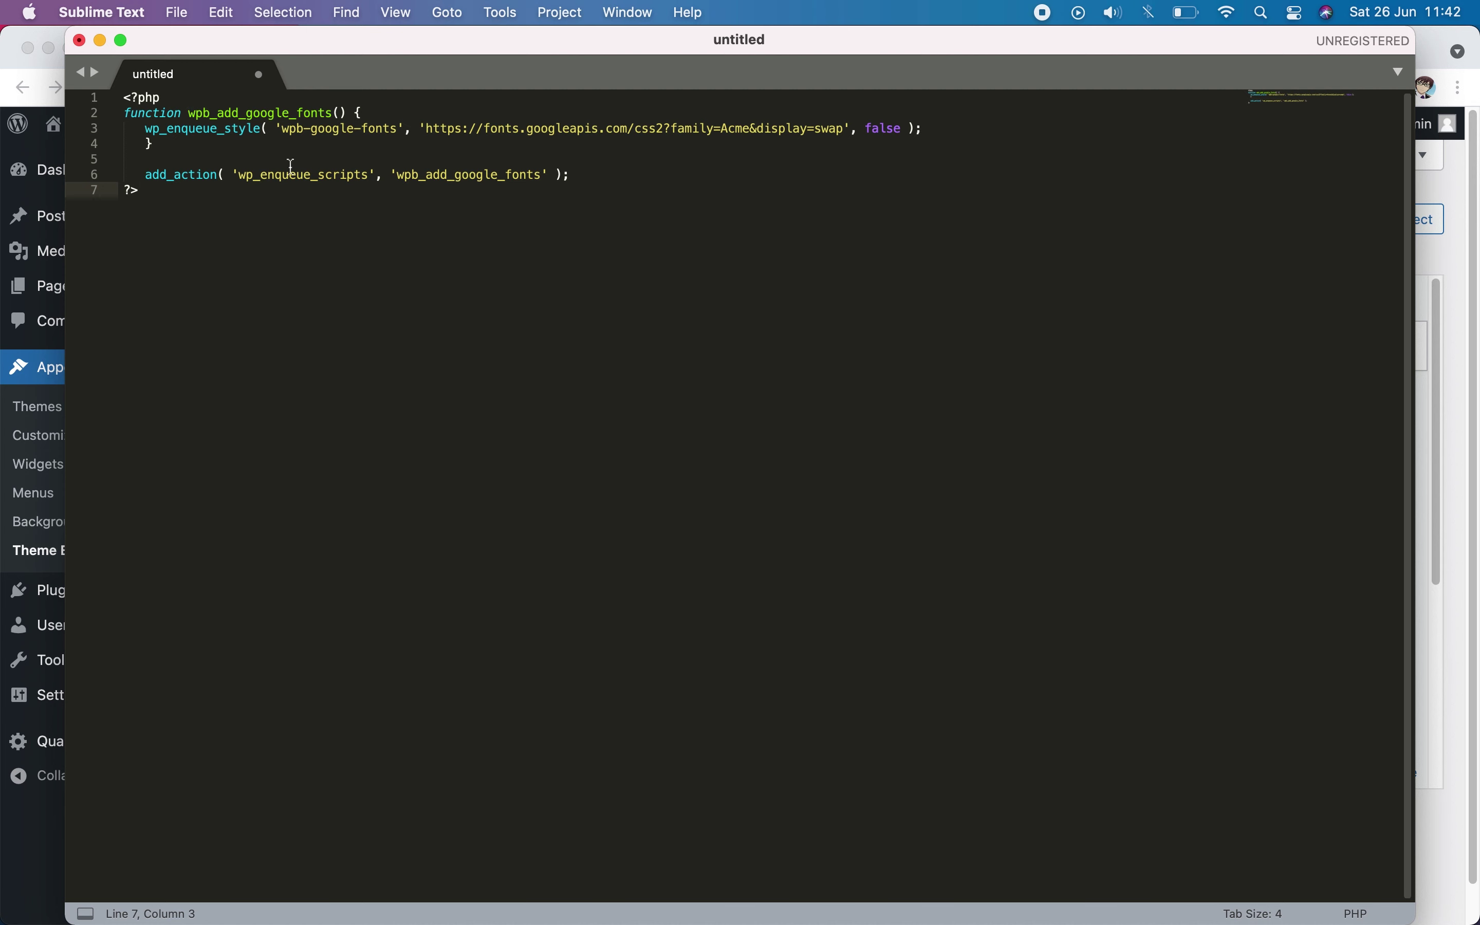
left_click(454, 130)
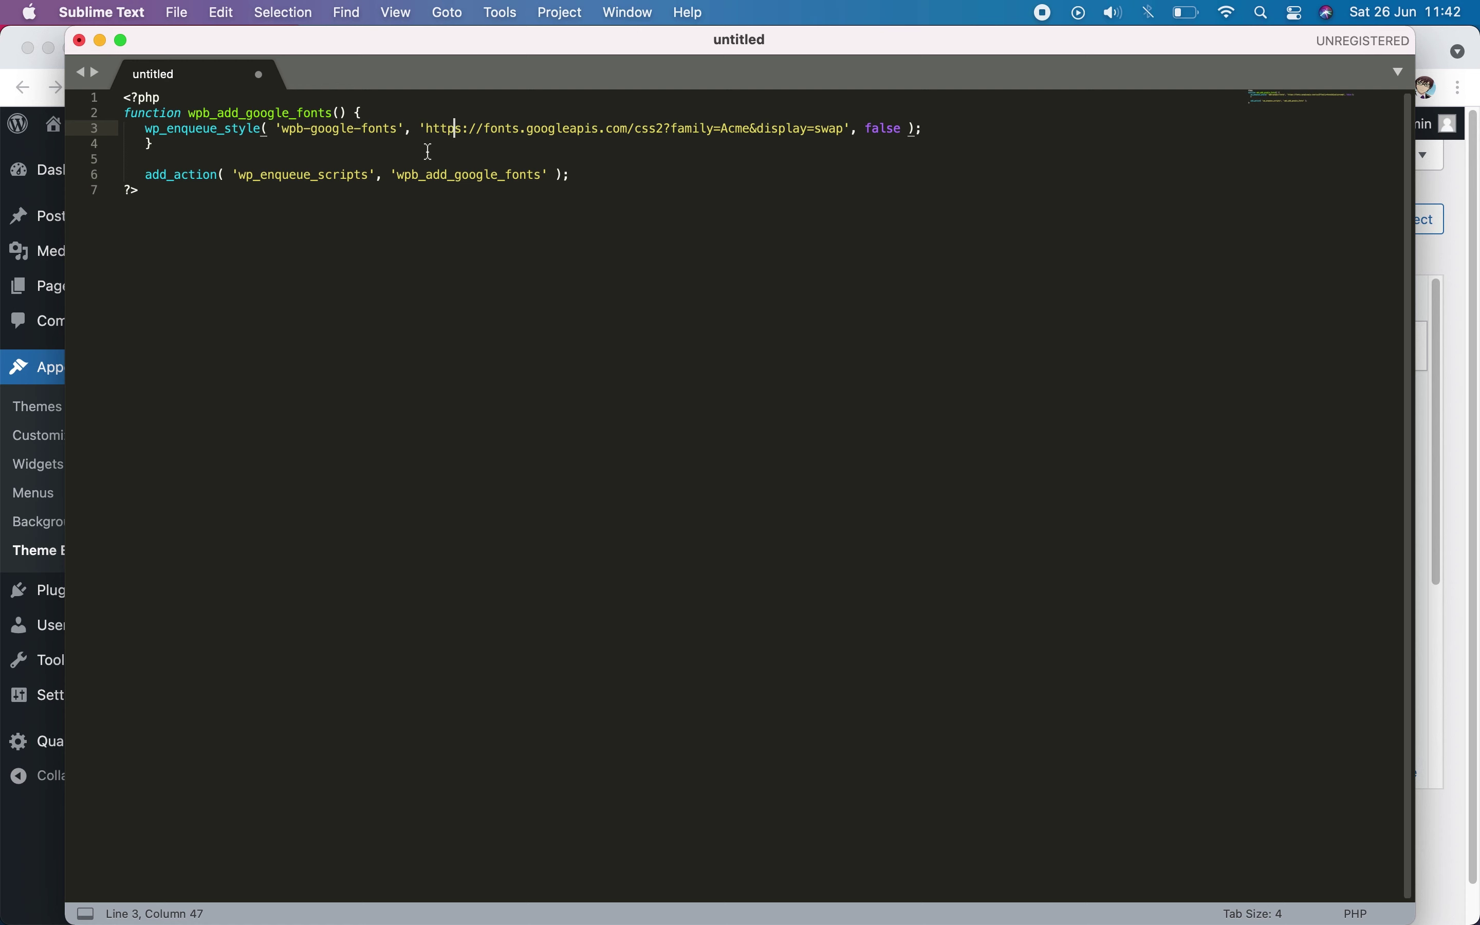
left_click_drag(426, 130, 844, 130)
key("super+c")
key("Right")
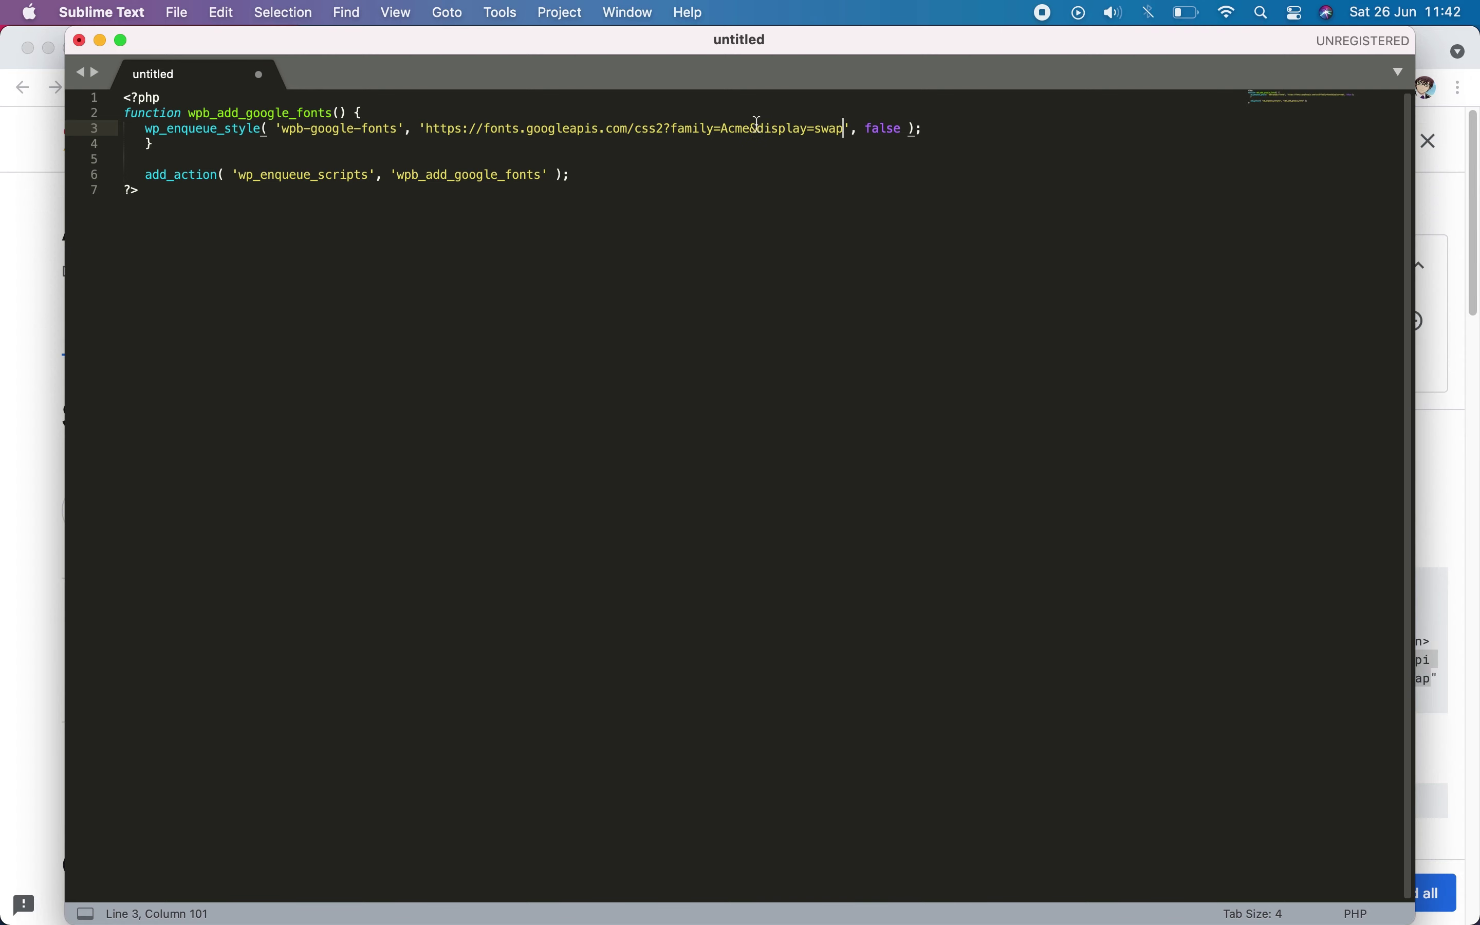
- Copy all seven lines of the PHP snippet and return to the WordPress theme editor
left_click_drag(139, 192, 67, 93)
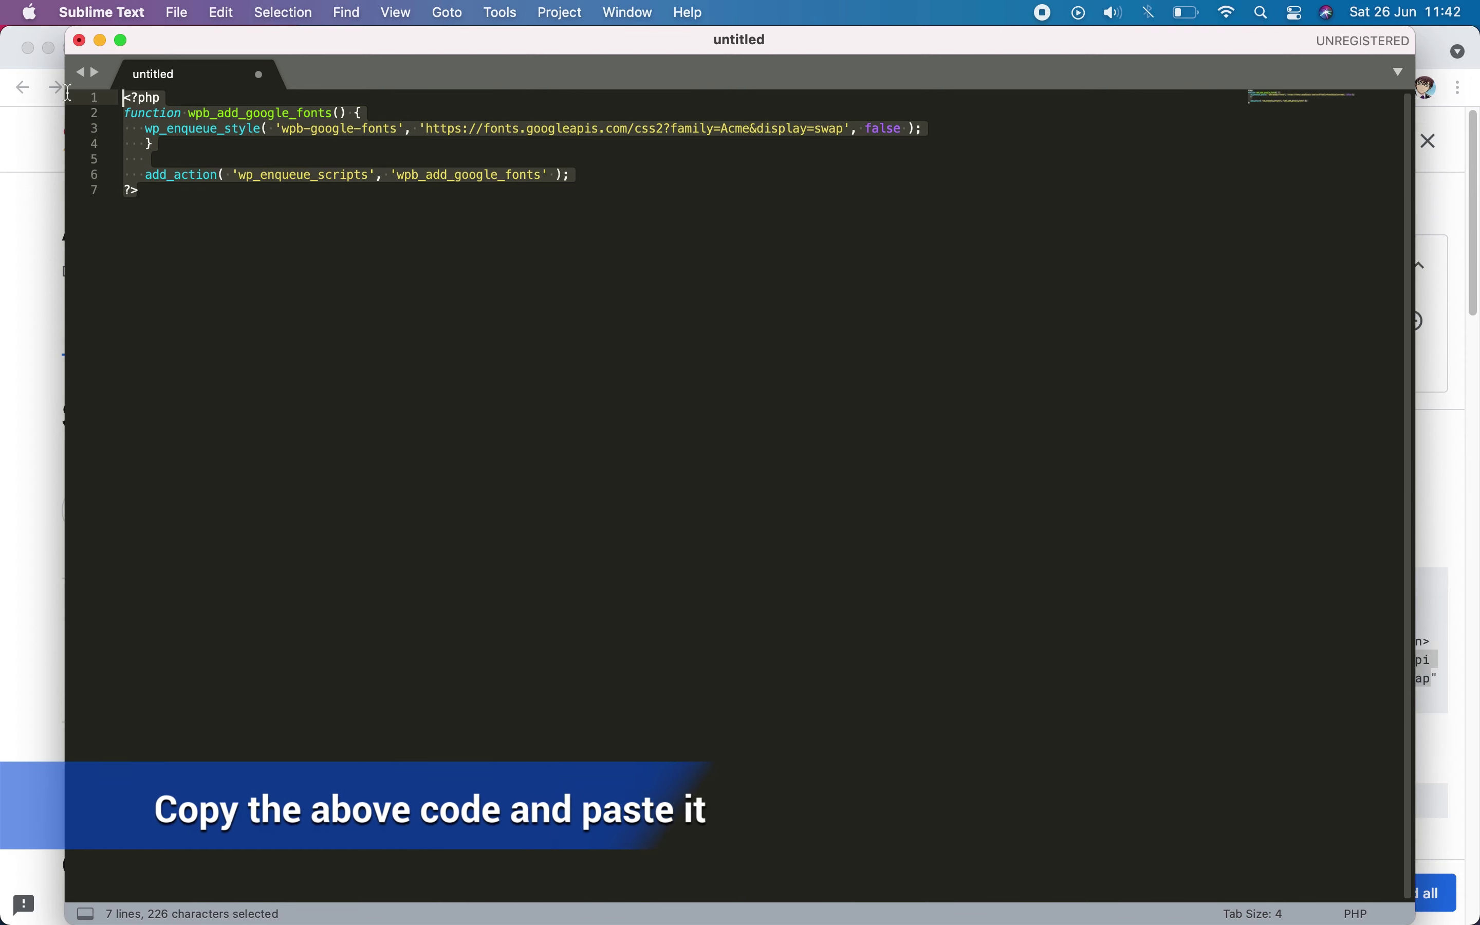
key("super+c")
left_click(1433, 476)
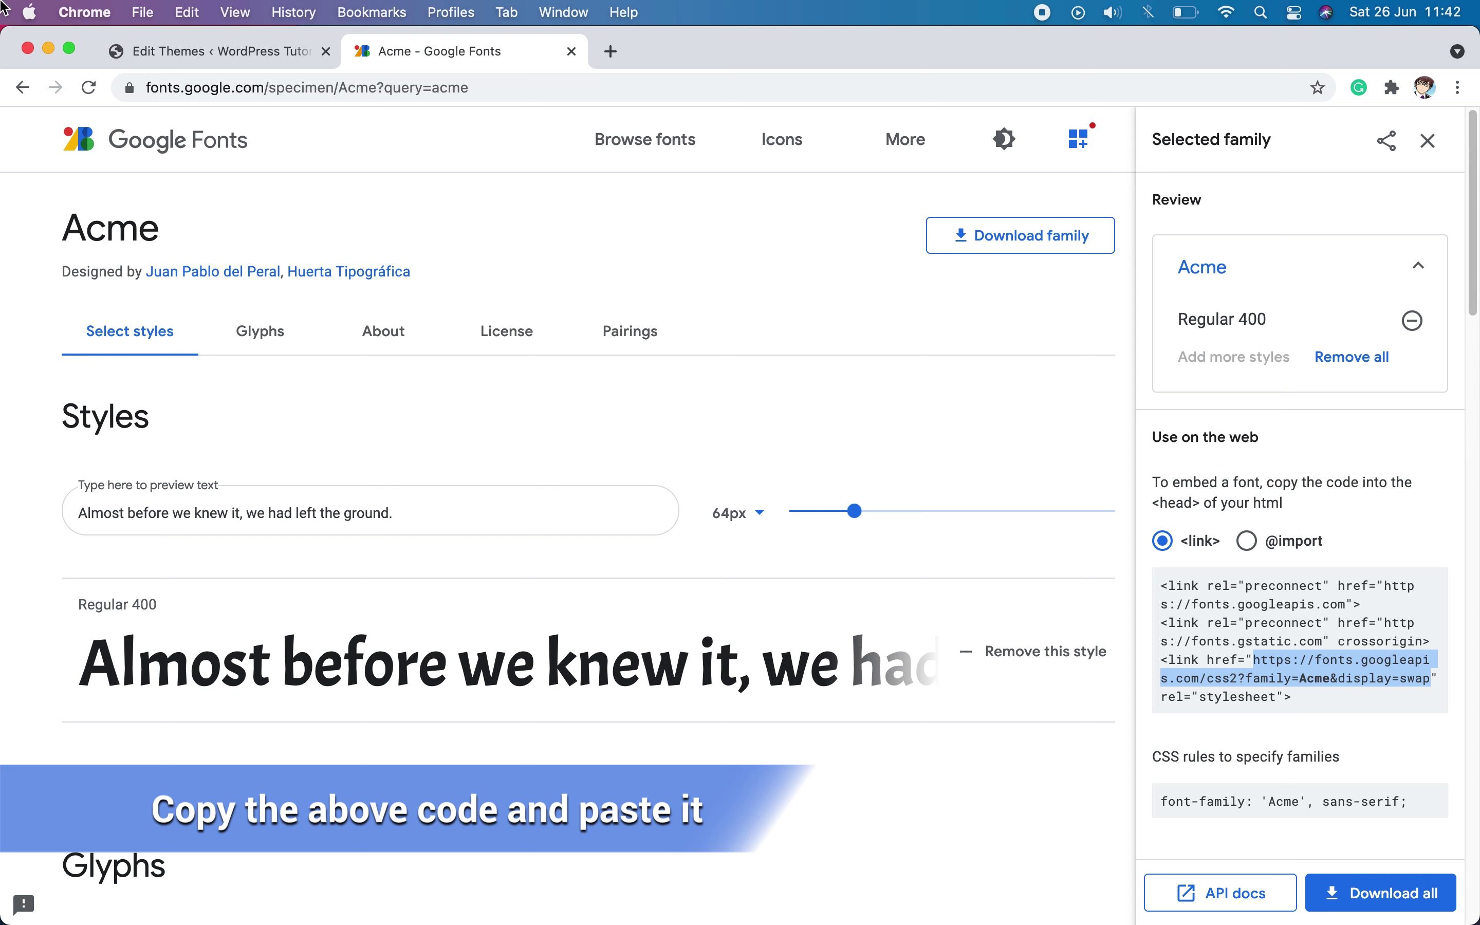
left_click(177, 53)
- Paste the Google Fonts PHP snippet on empty line 631 of functions.php
left_click(297, 777)
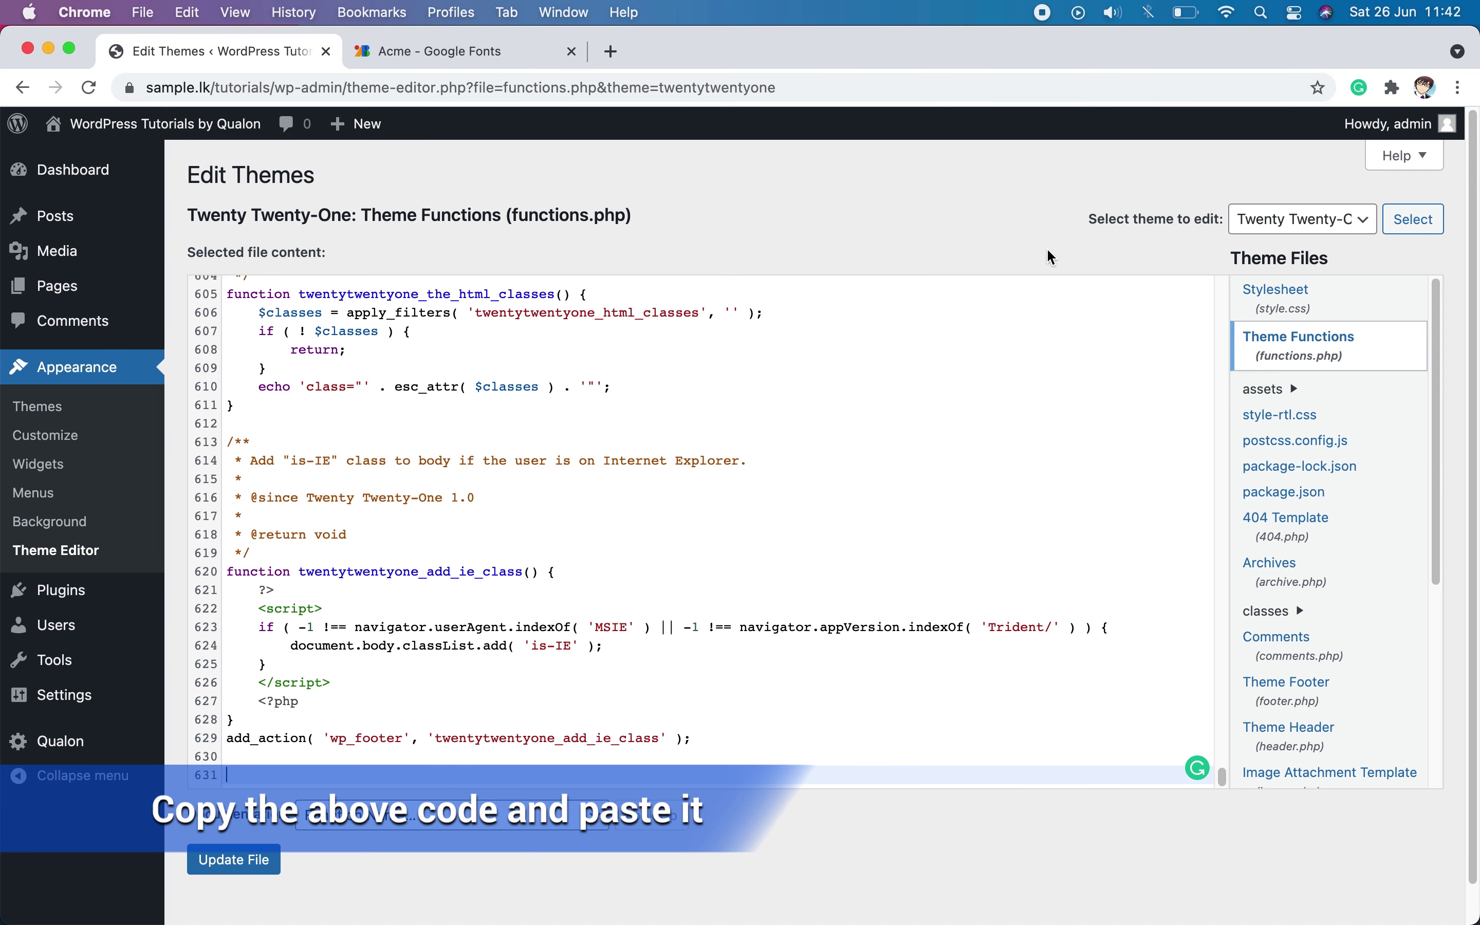
right_click(251, 777)
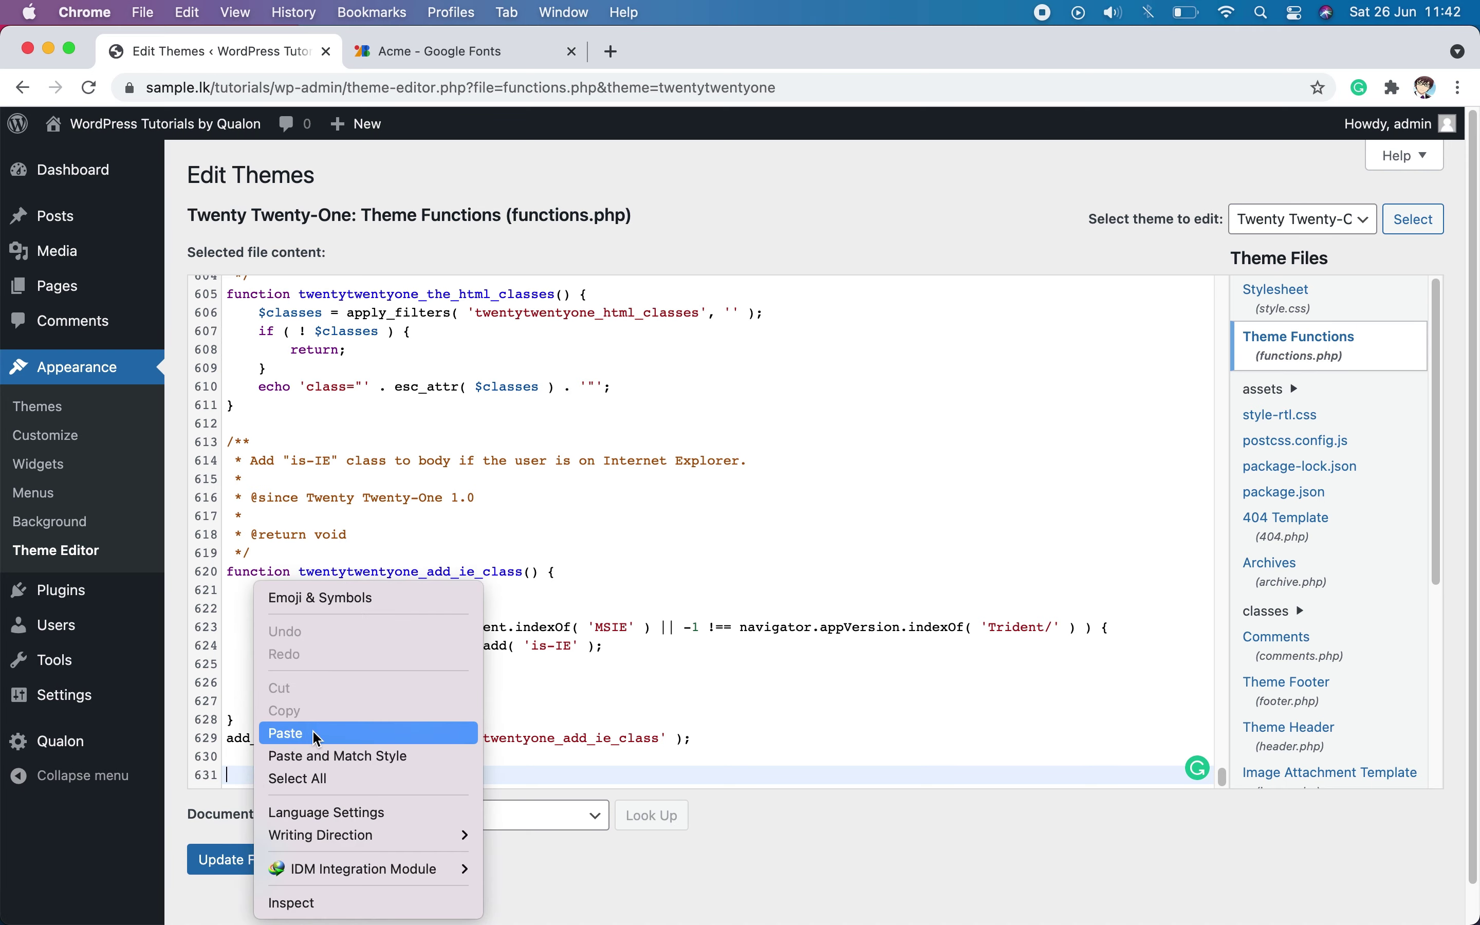
left_click(293, 732)
scroll(1044, 517, "down", 2)
- Remove the <?php and ?> tag lines from the pasted code and save functions.php
left_click(282, 627)
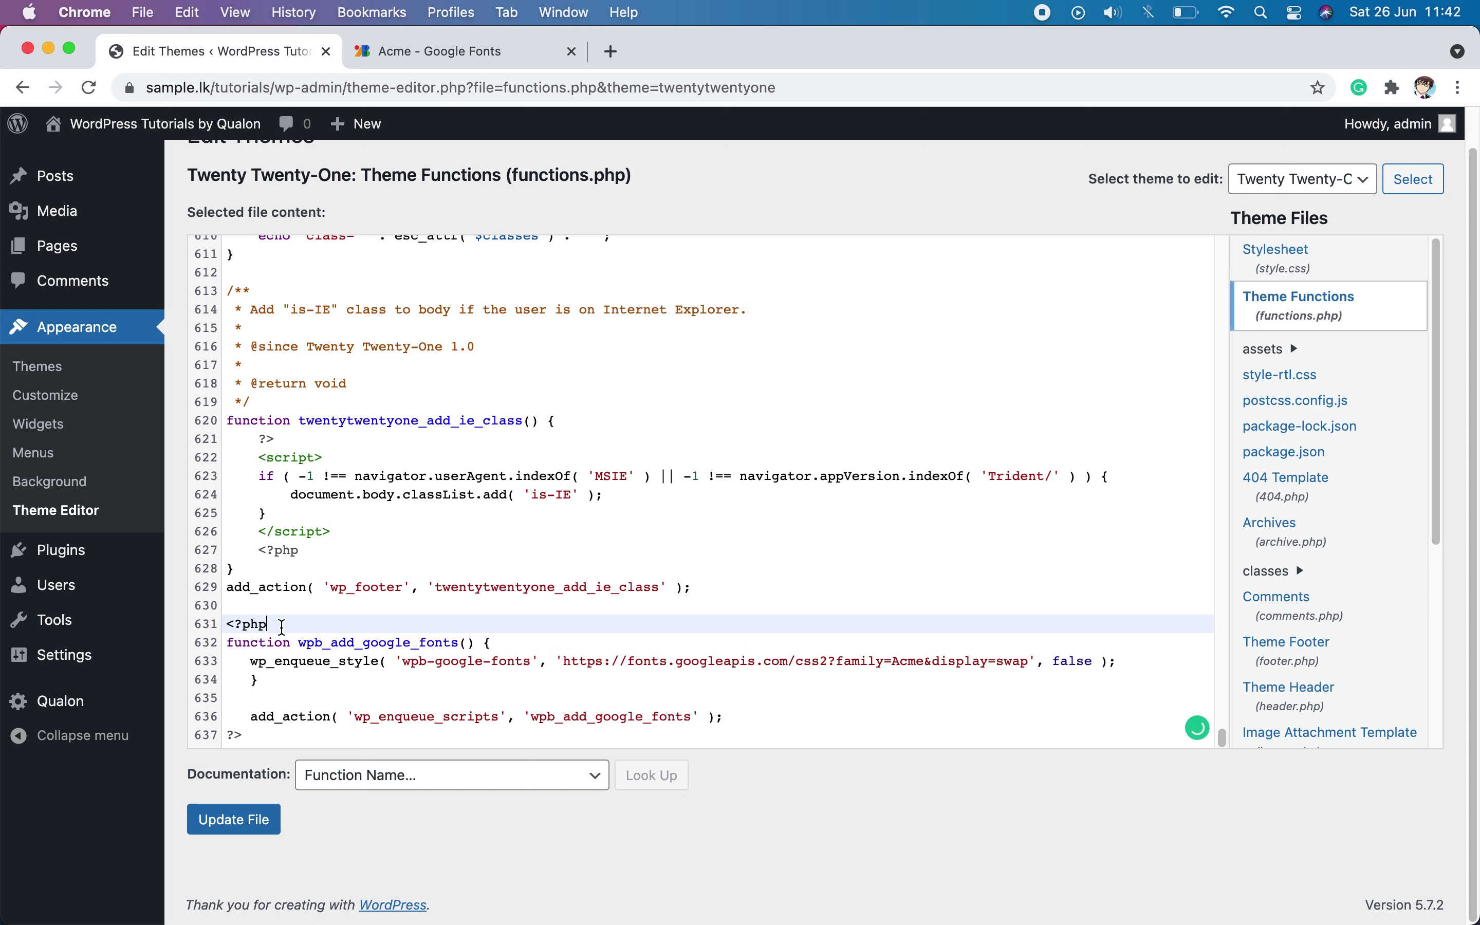
key("BackSpace")
key("BackSpace")
key("BackSpace")
key("BackSpace")
key("BackSpace")
key("BackSpace")
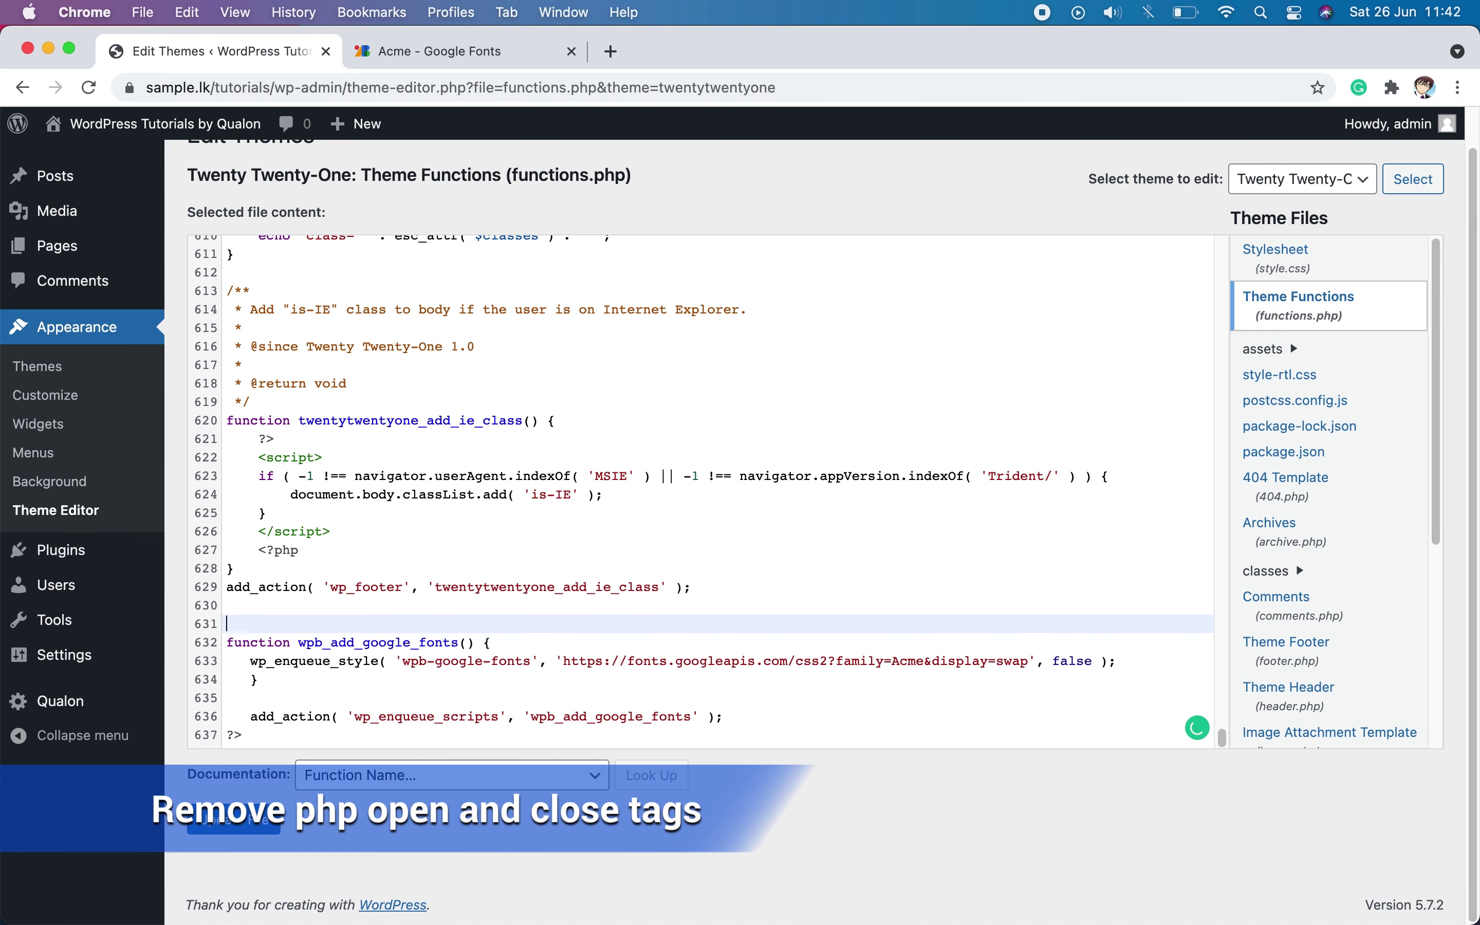
left_click(263, 737)
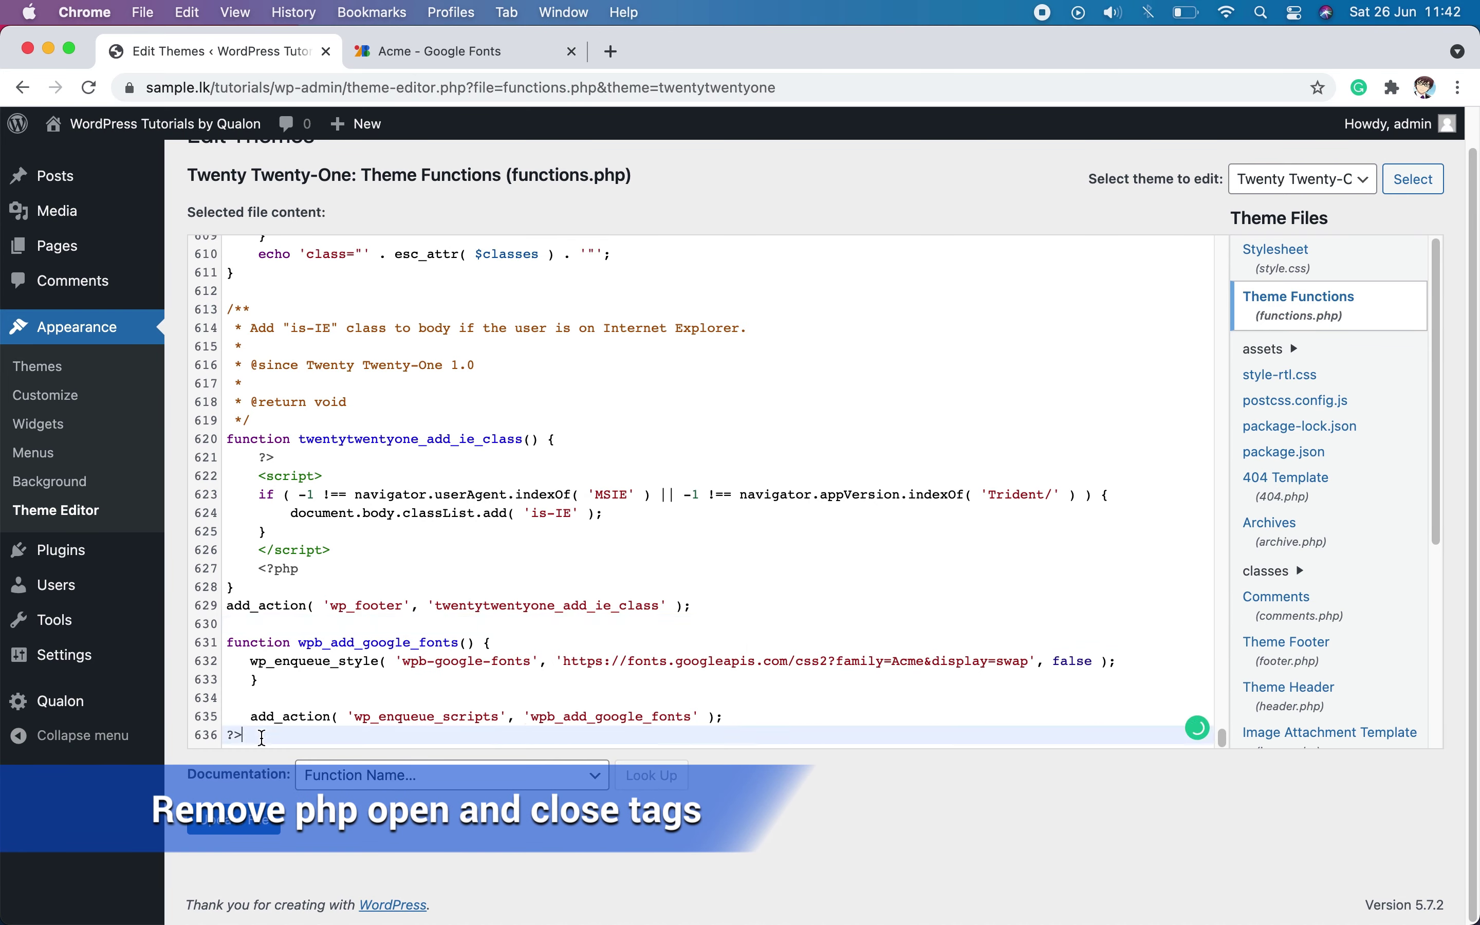
key("BackSpace")
key("BackSpace")
key("BackSpace")
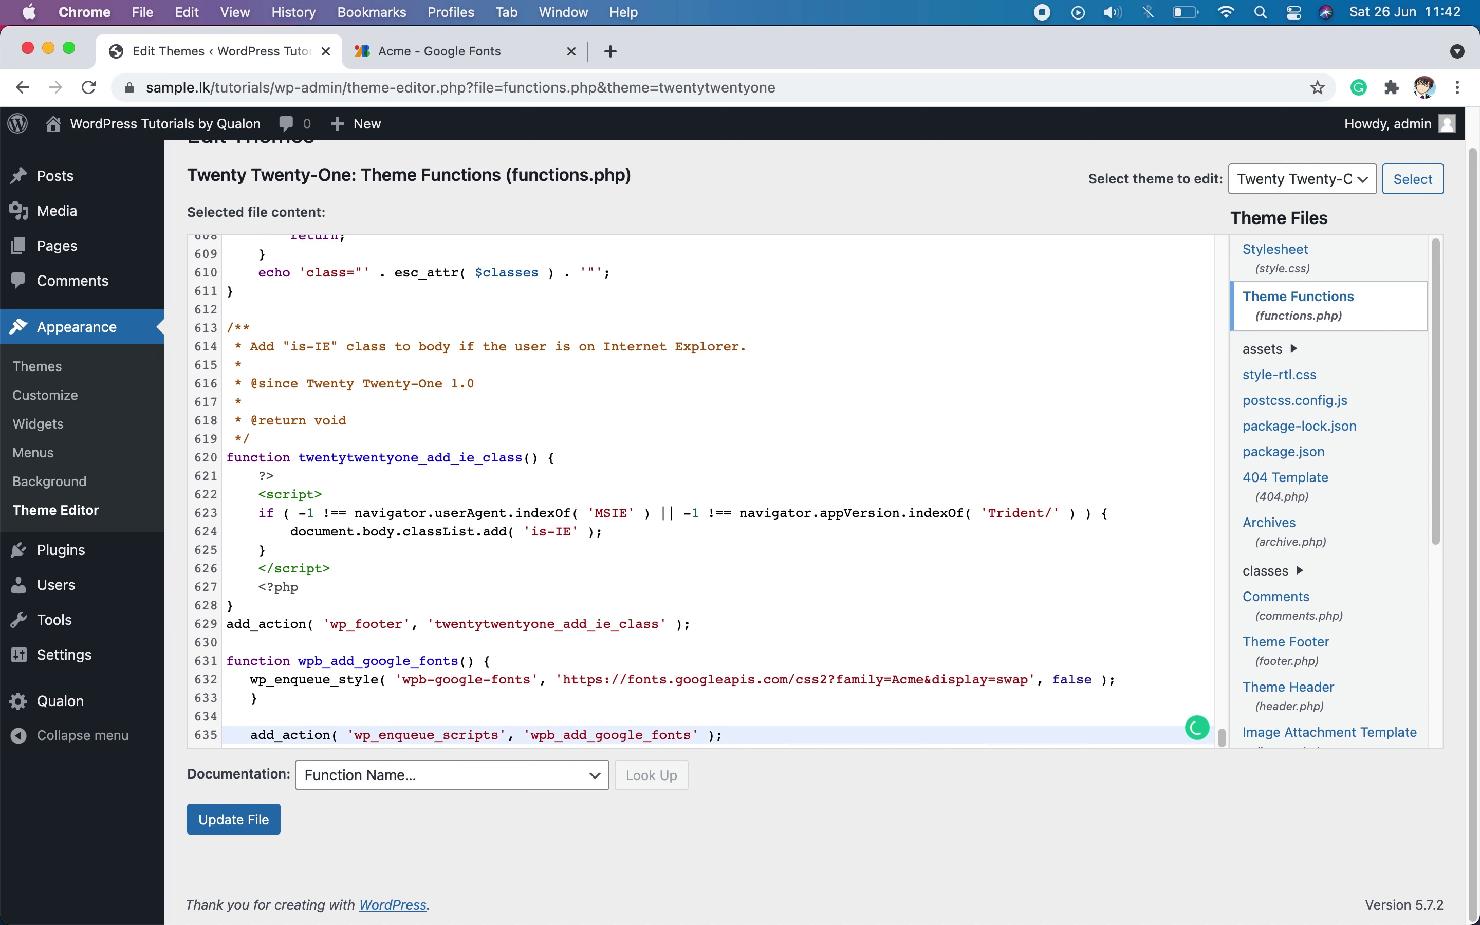
left_click(214, 820)
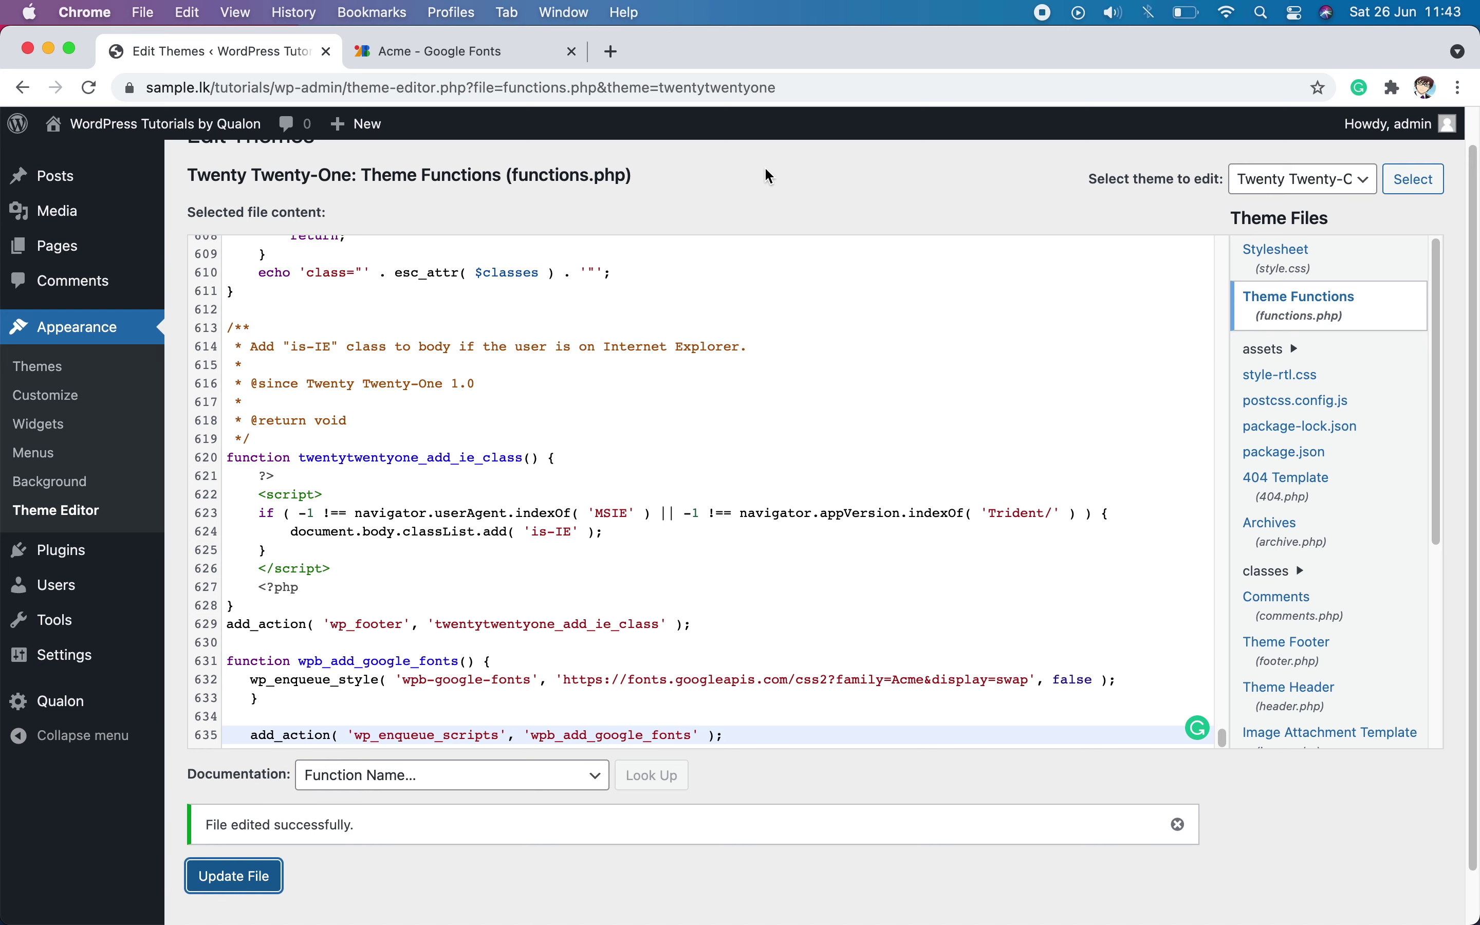
- Show Twenty Twenty-One's style.css in the theme editor instead of functions.php
left_click(1341, 261)
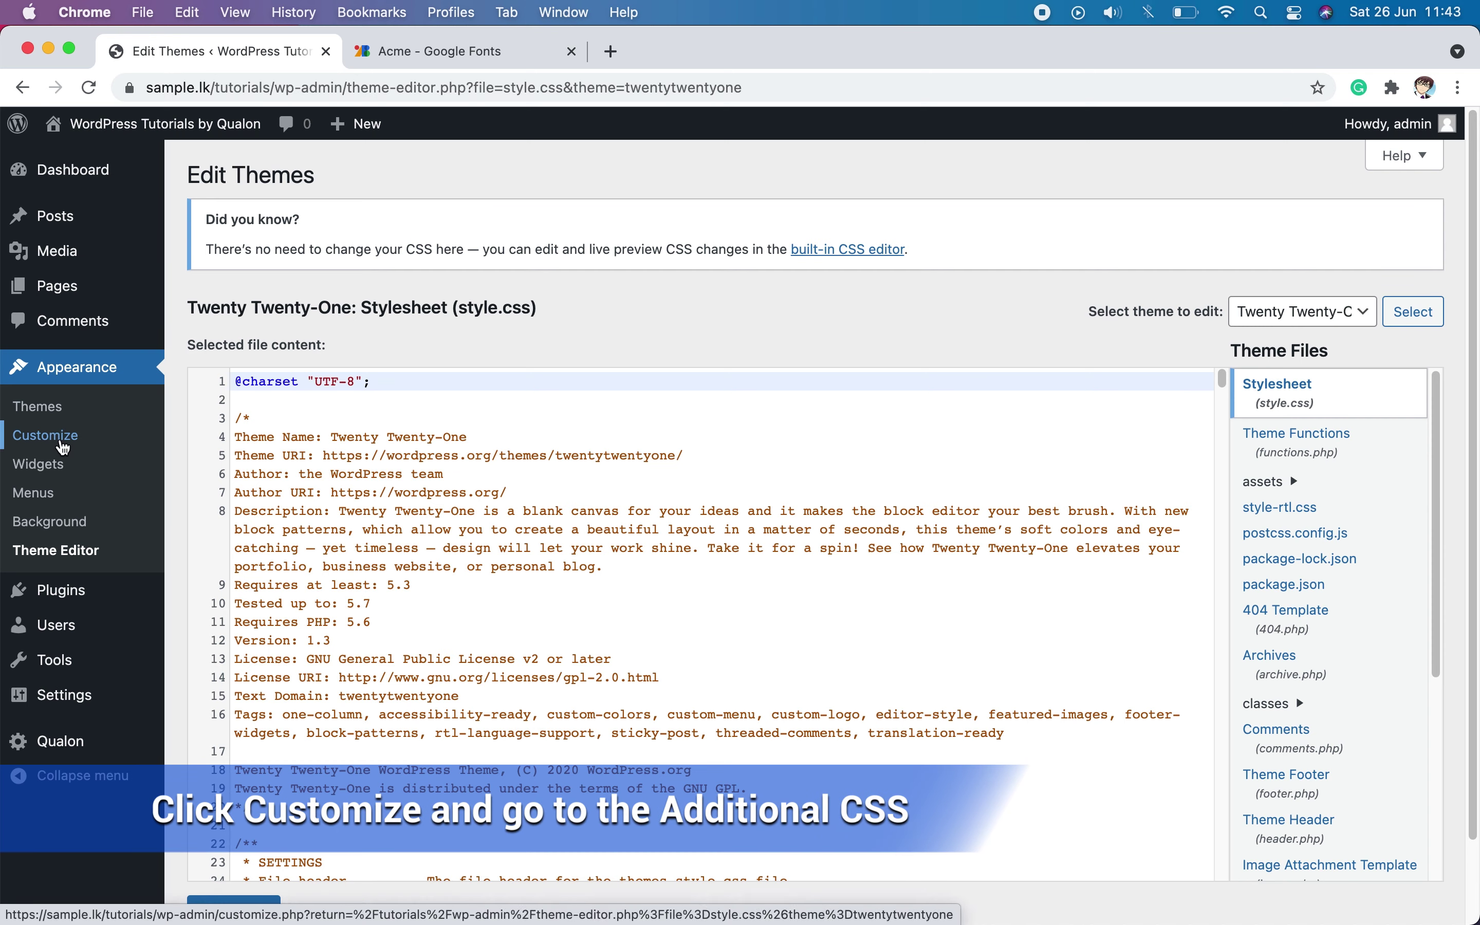
- Go to Customize > Additional CSS and put the cursor in the empty code field
left_click(90, 441)
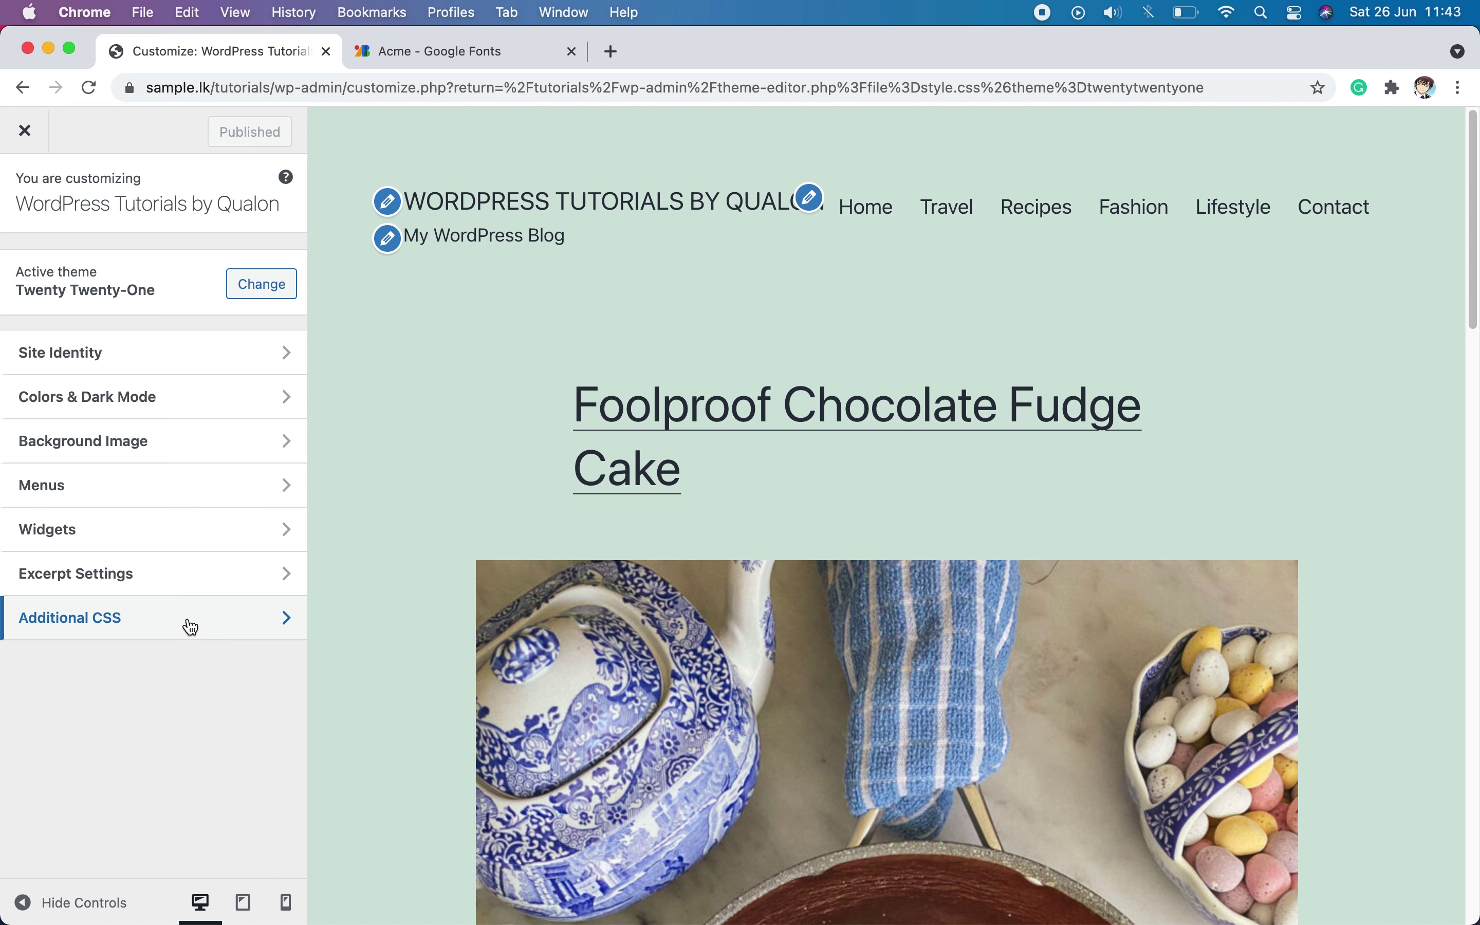
left_click(191, 626)
scroll(189, 618, "down", 5)
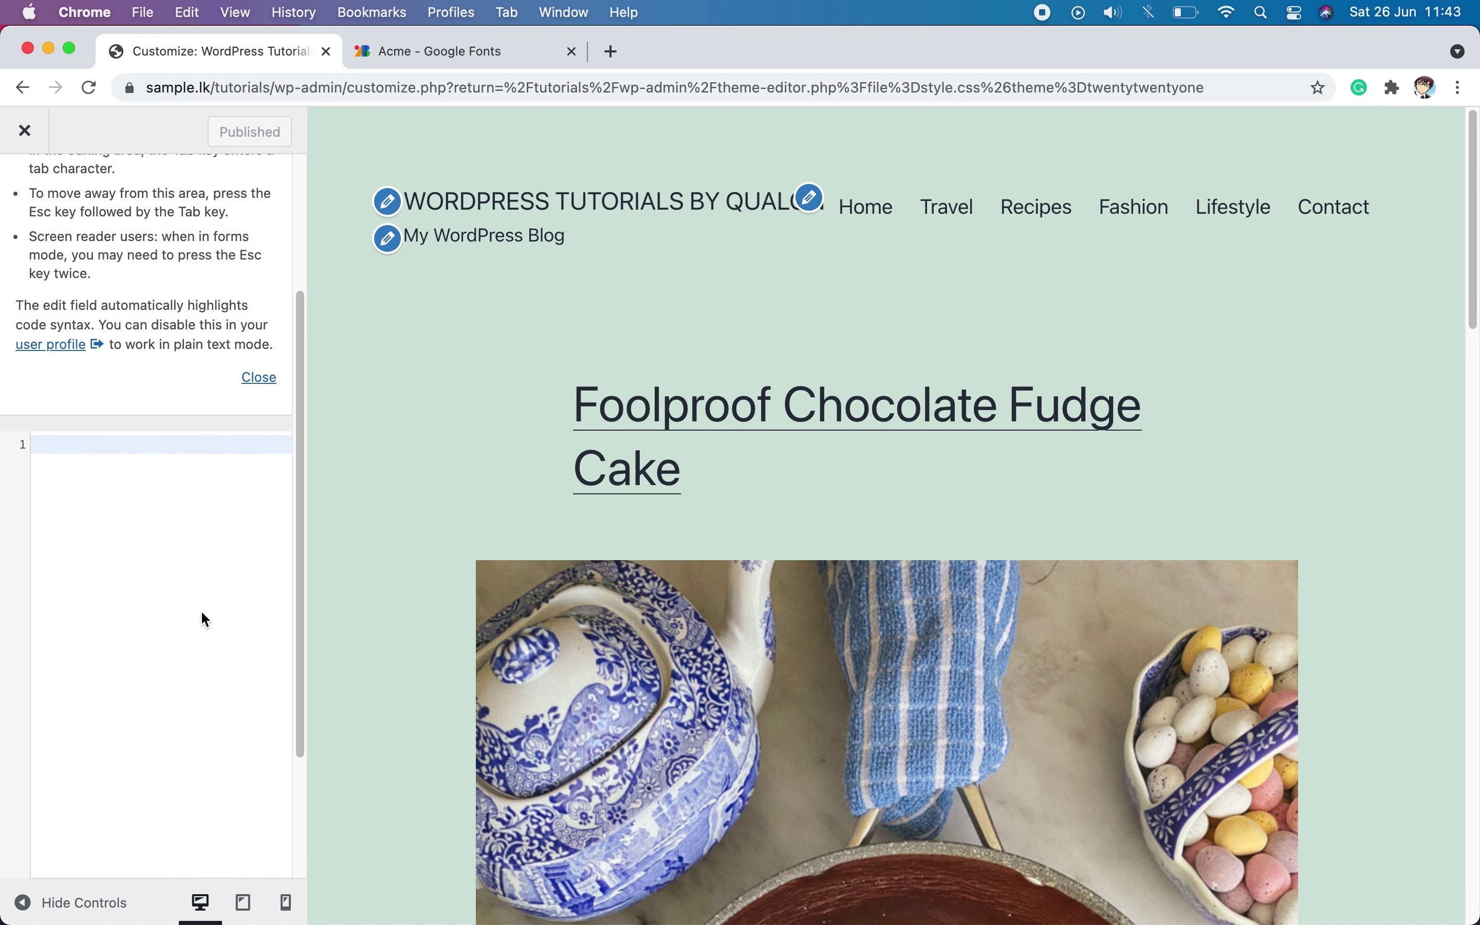
left_click(59, 315)
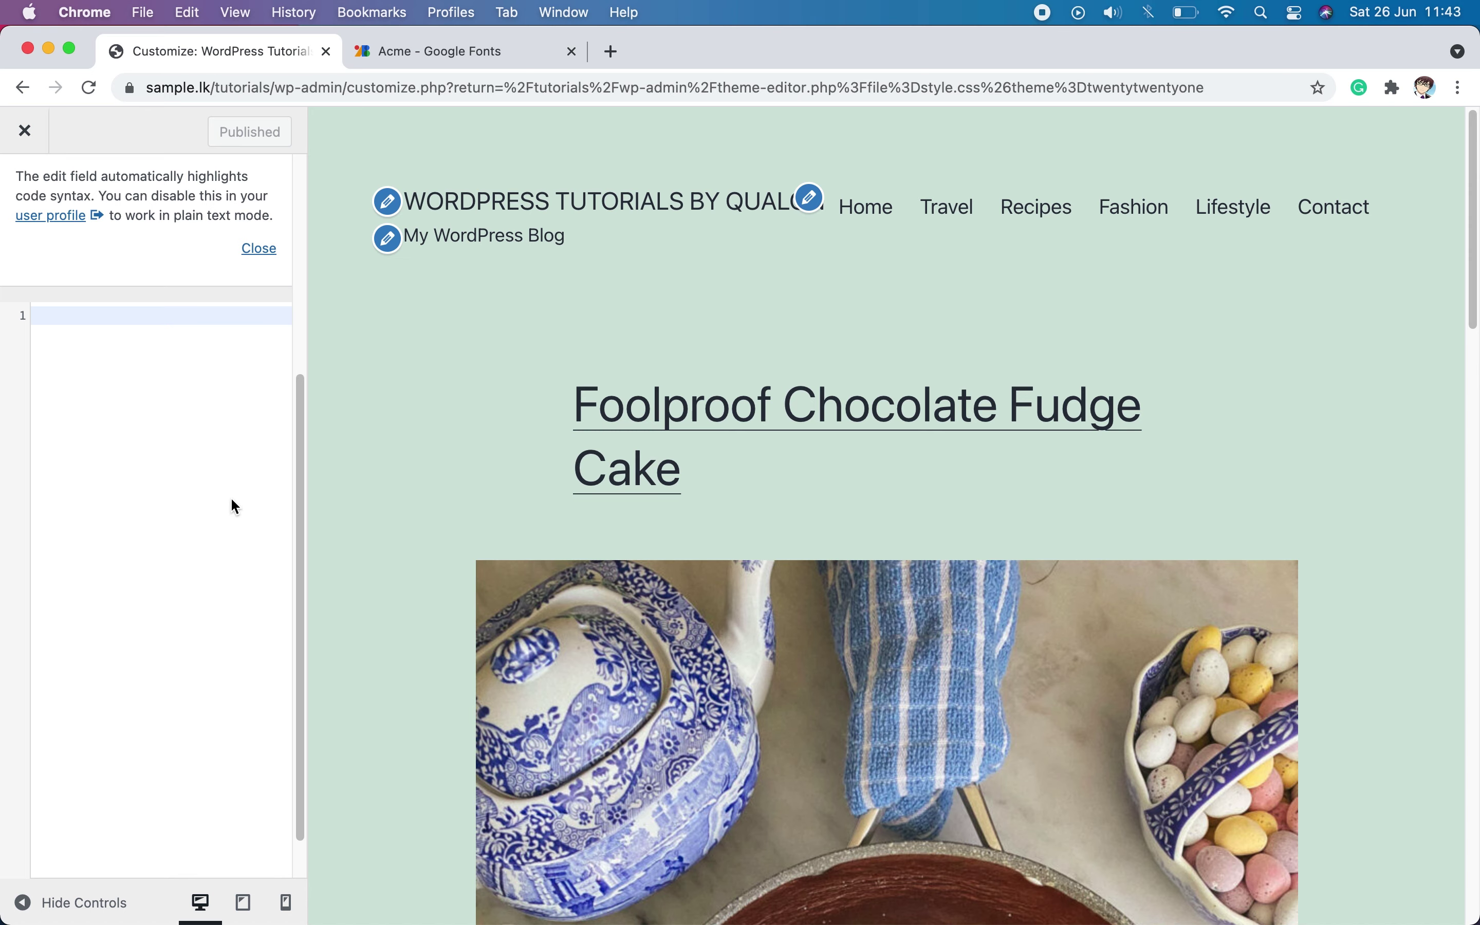
- Copy the font-family: 'Acme', sans-serif; rule from Google Fonts back to the Customizer
left_click(447, 47)
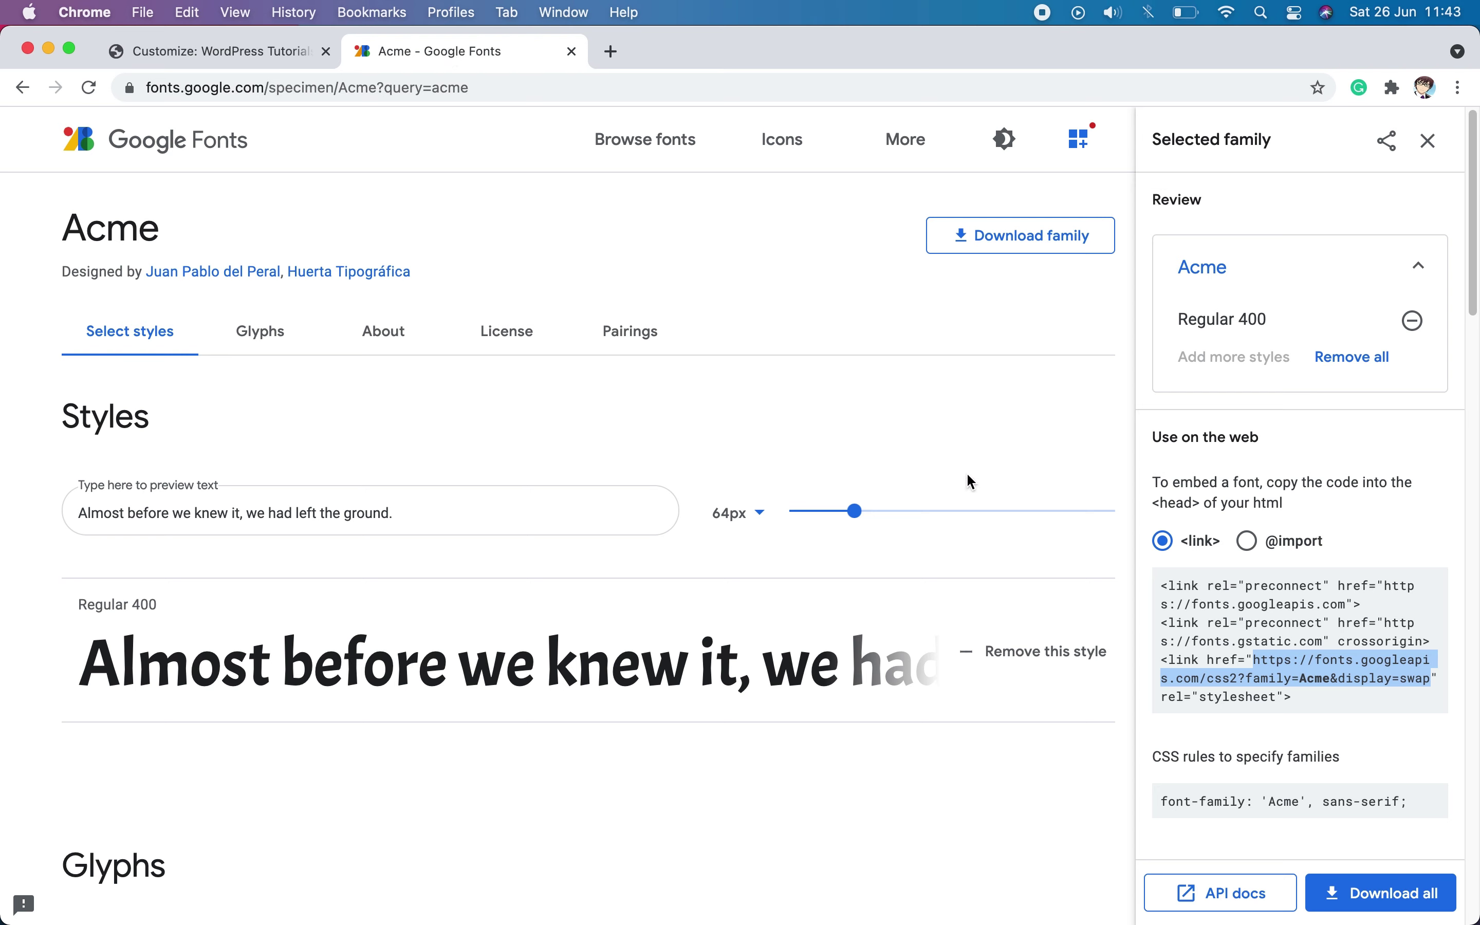
left_click(1342, 795)
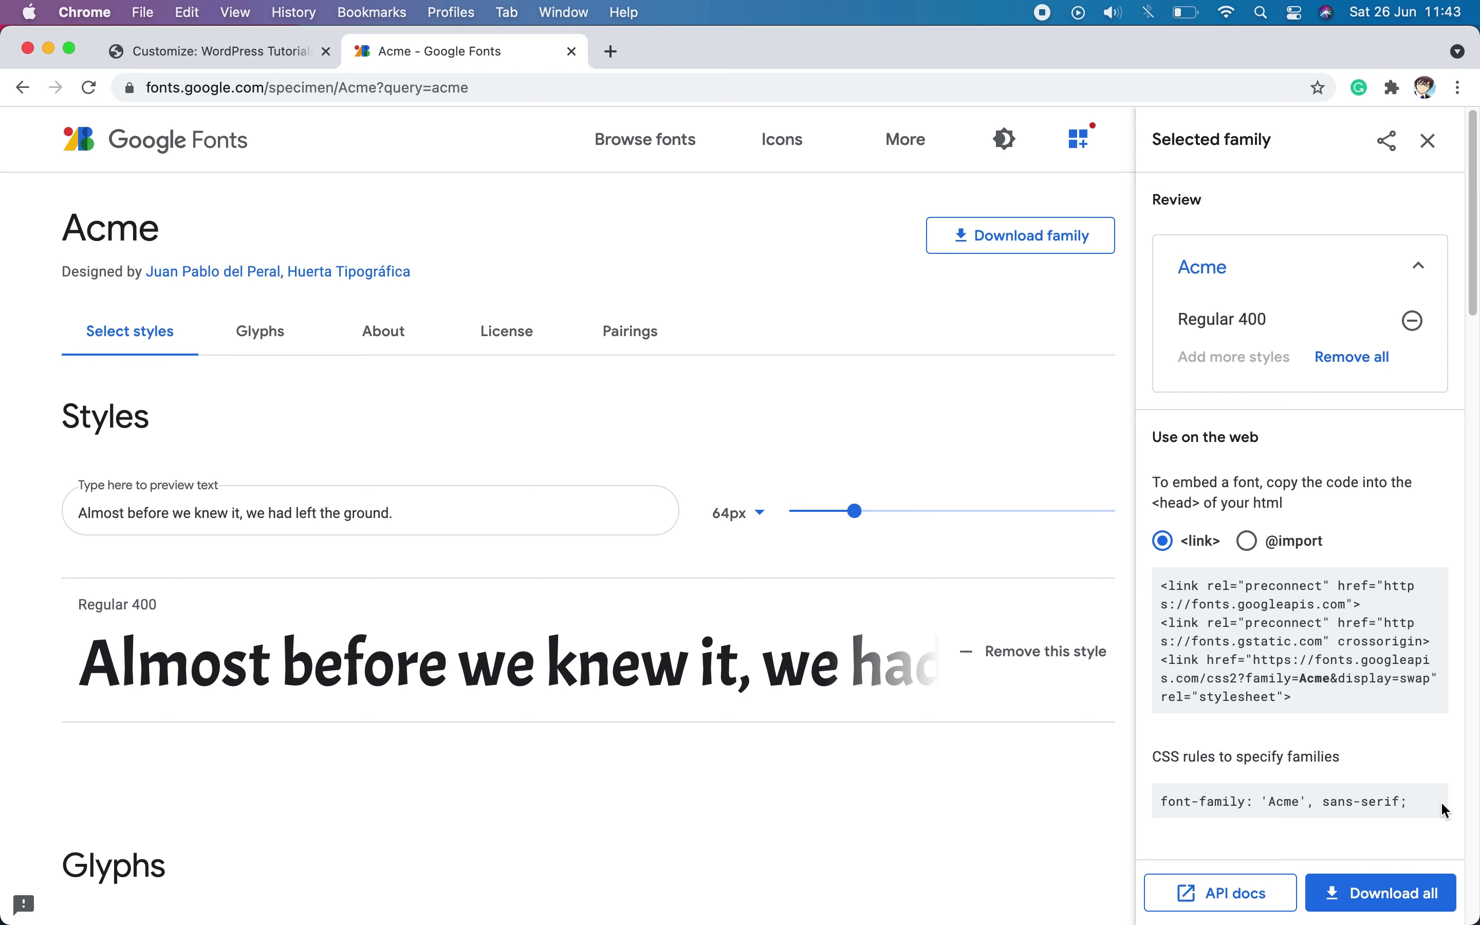
left_click_drag(1418, 803, 1152, 803)
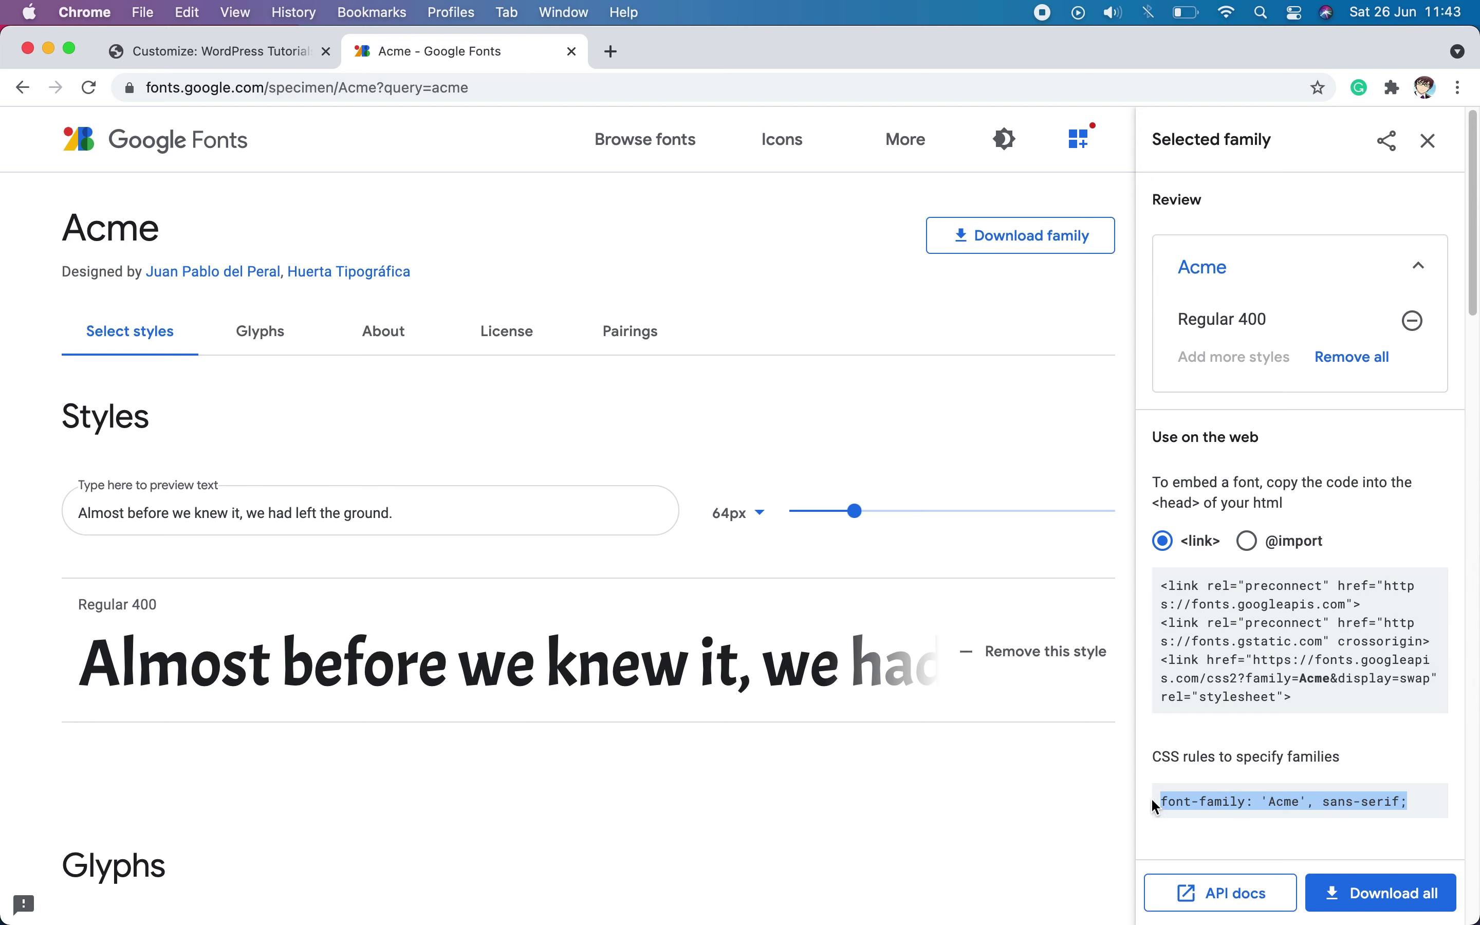
right_click(1240, 796)
left_click(820, 688)
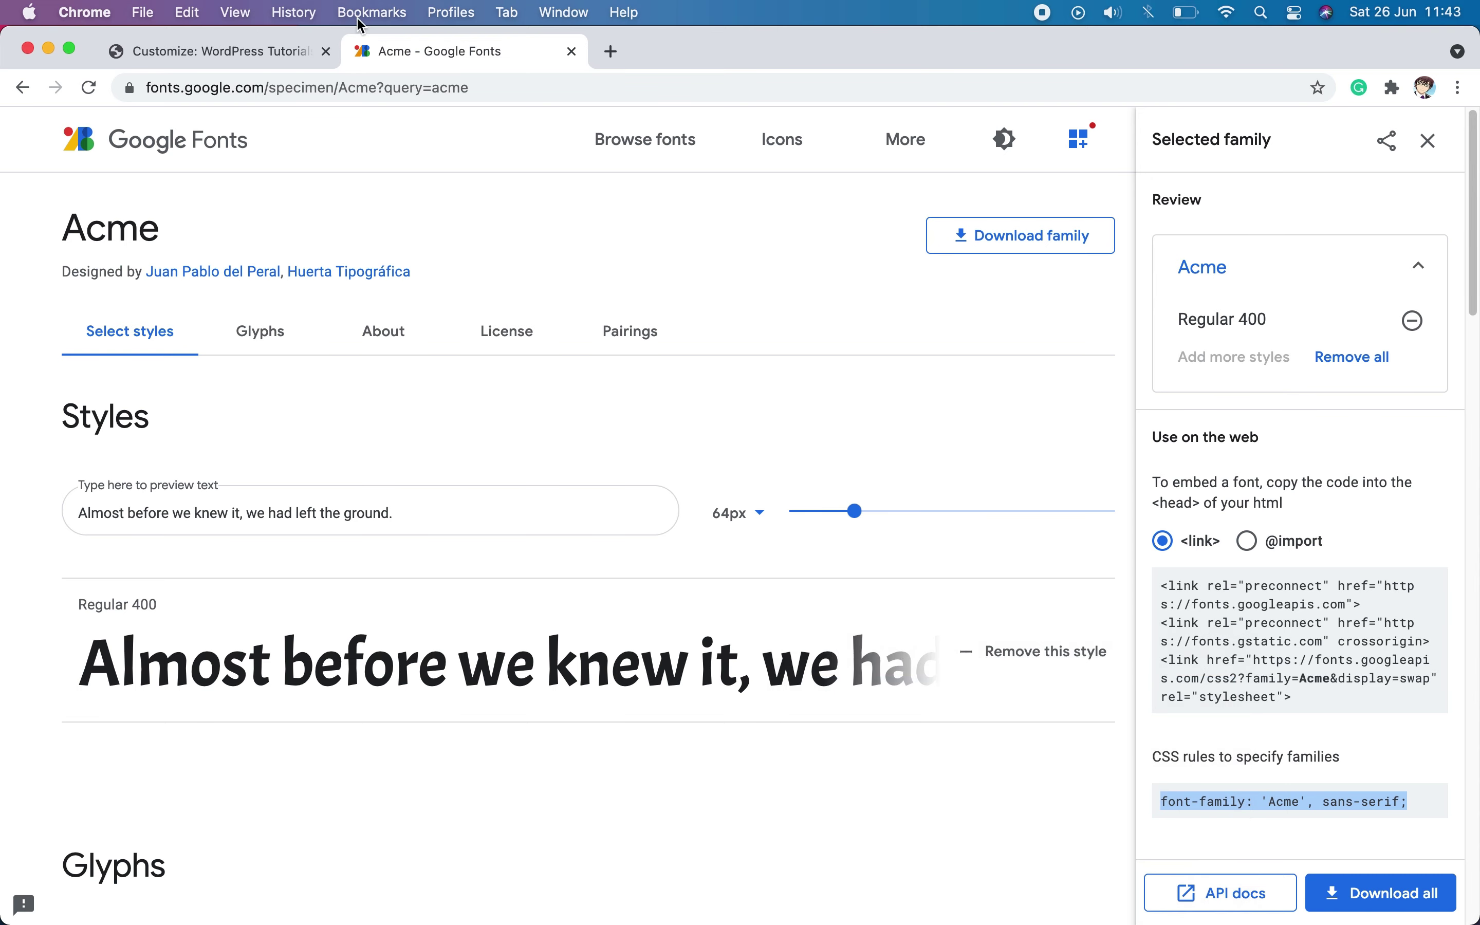
left_click(219, 53)
- Write the * { font-family: 'Acme', sans-serif; } rule in Additional CSS
type("*")
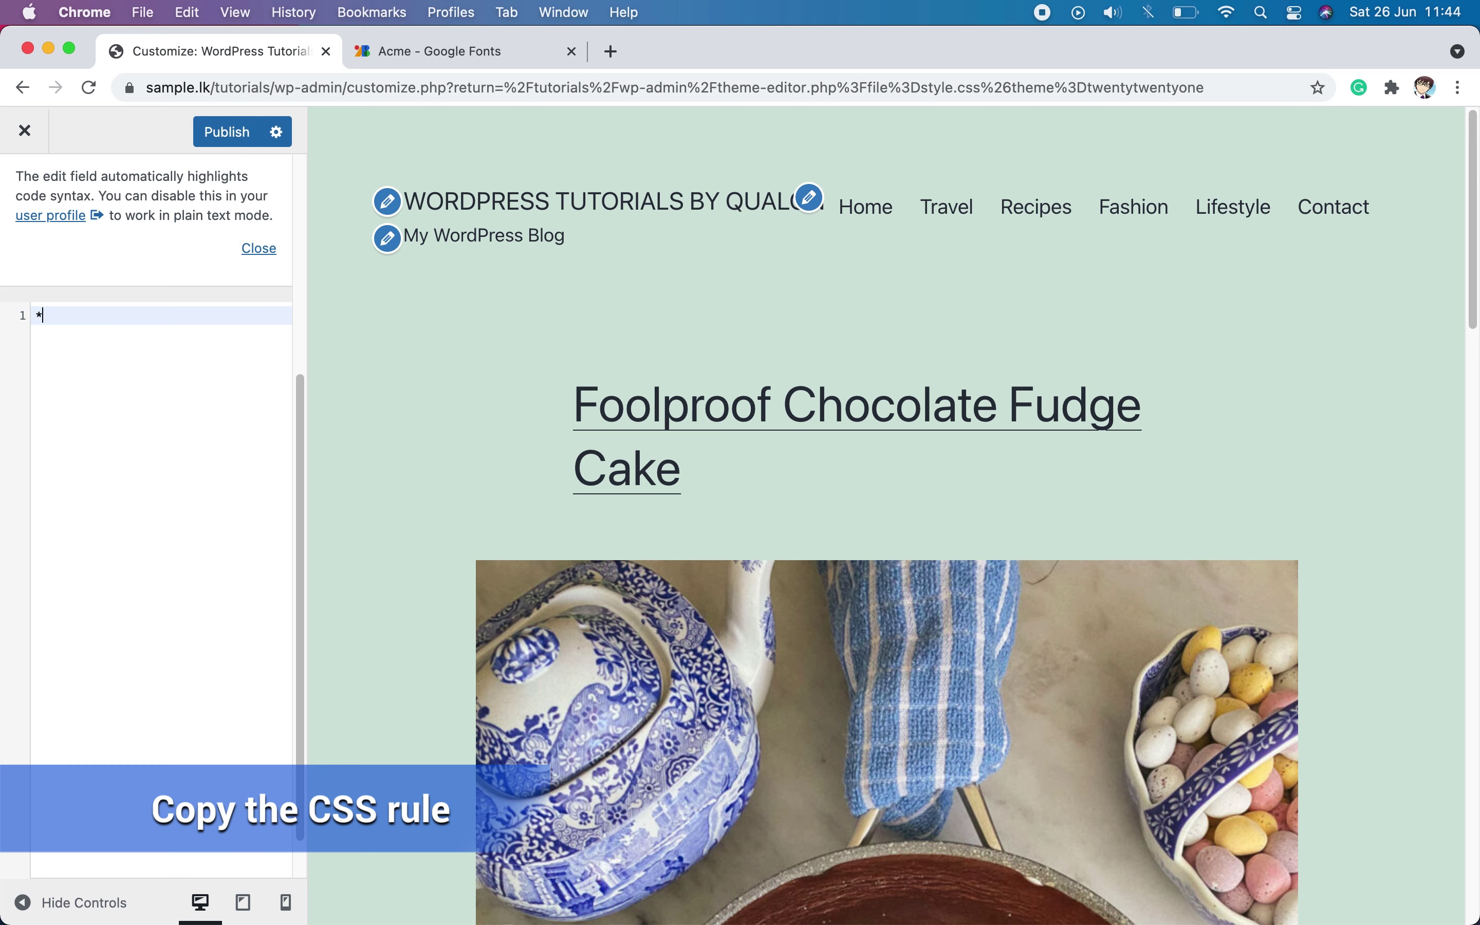
type("{")
key("Return")
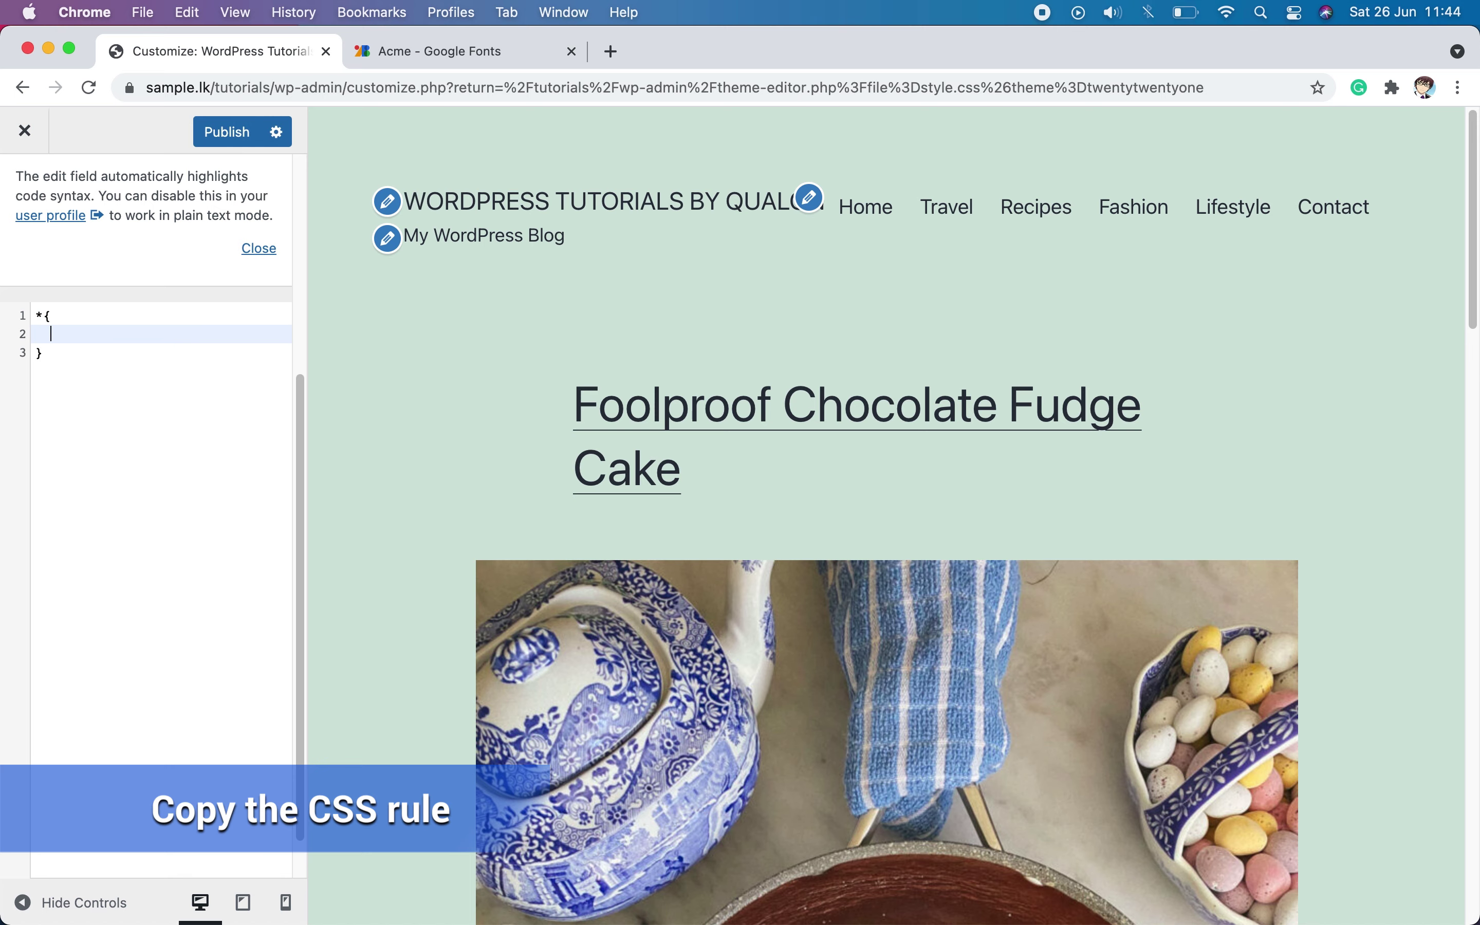
key("super+v")
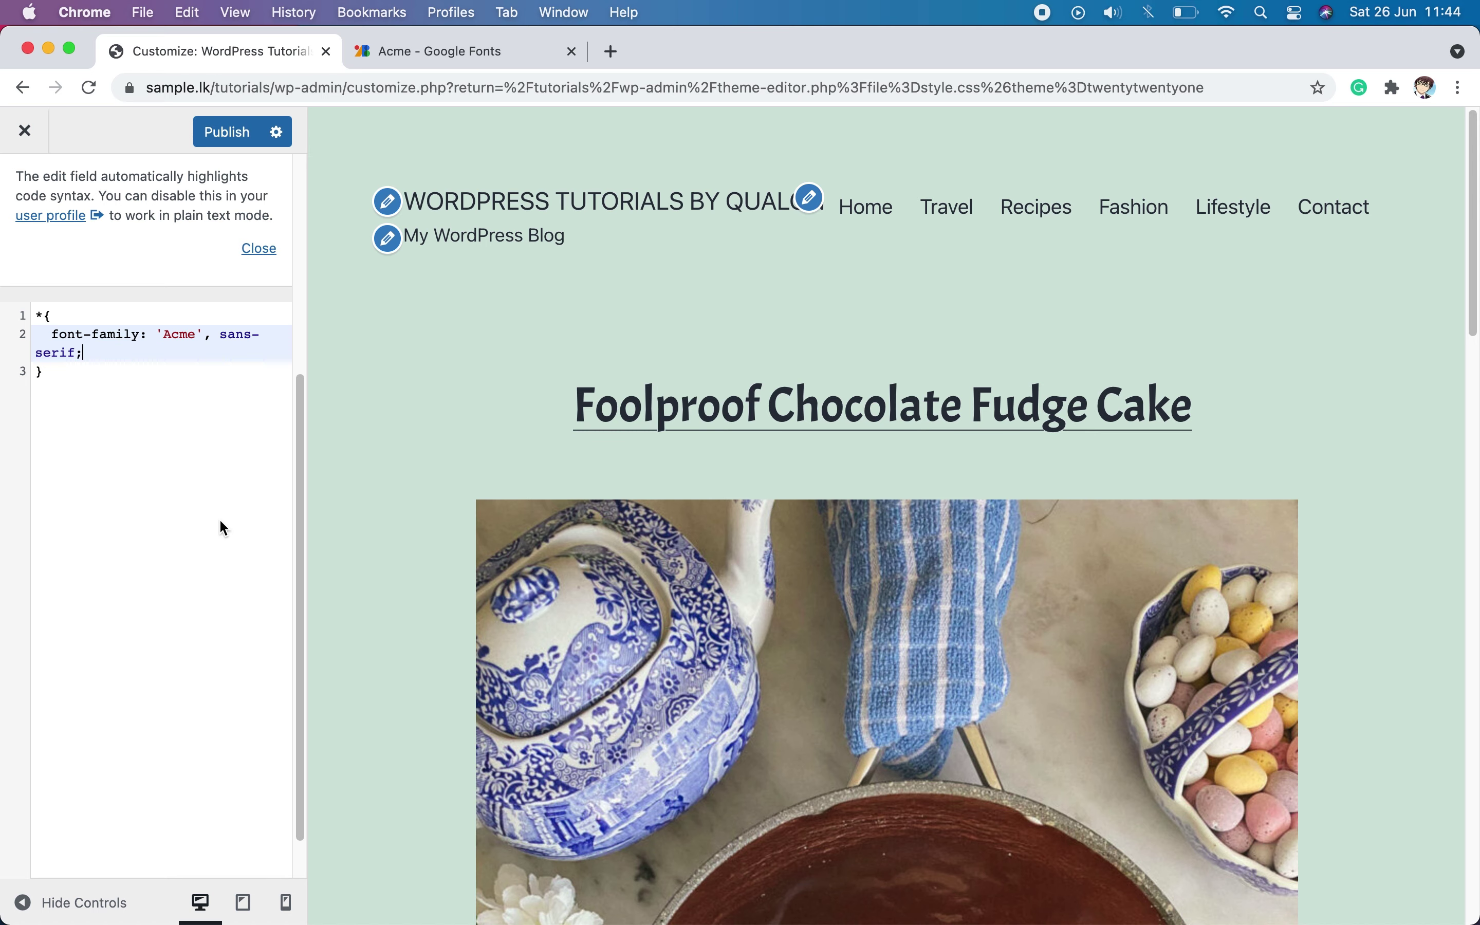
scroll(1322, 623, "down", 5)
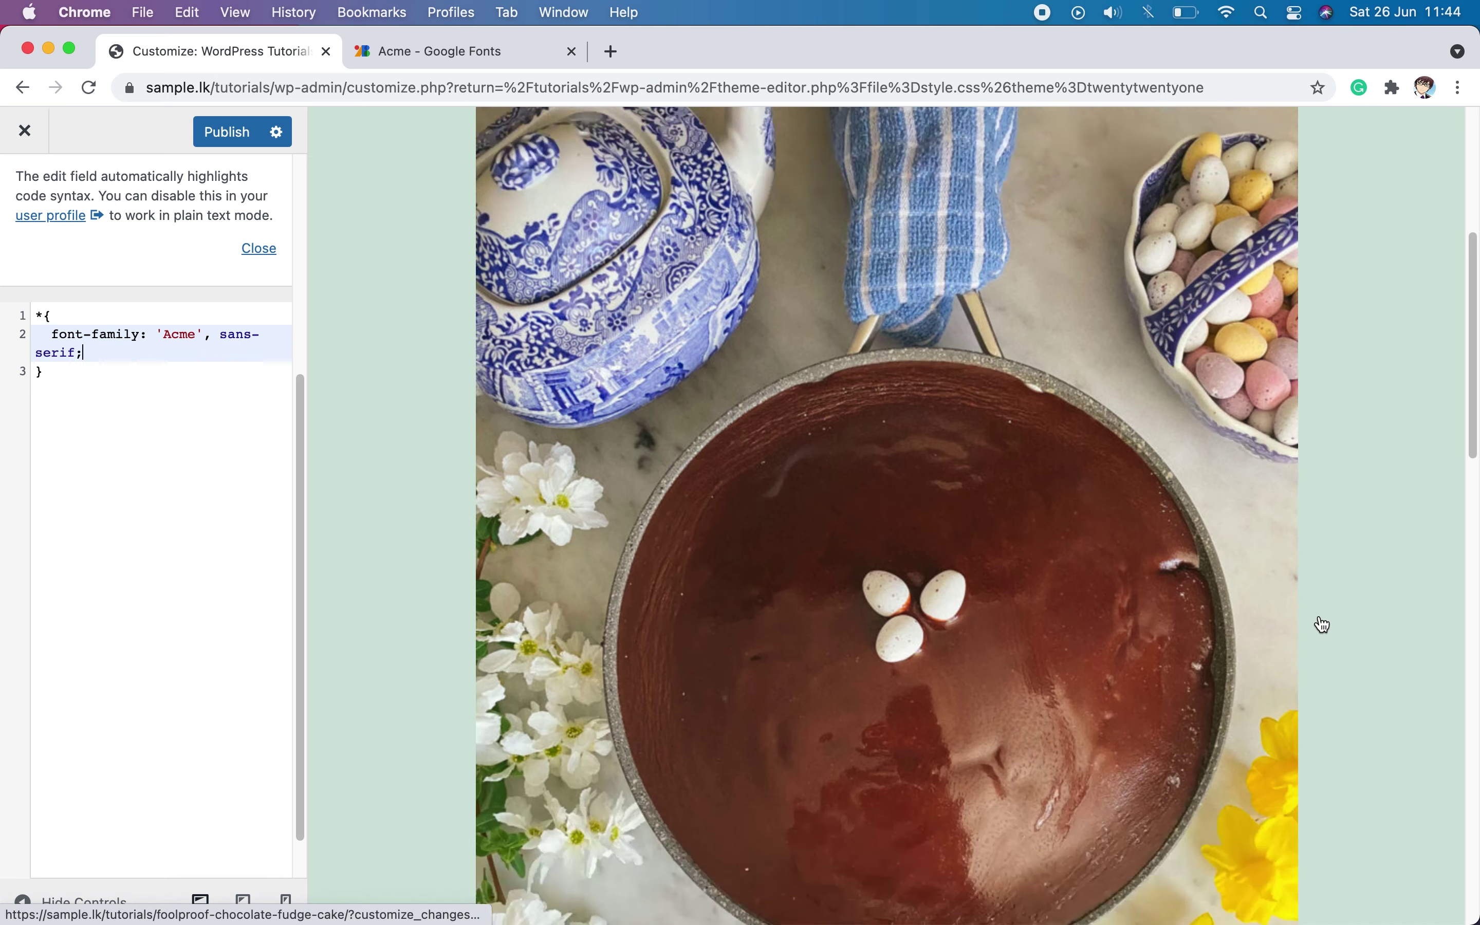
scroll(1321, 621, "down", 10)
scroll(679, 428, "down", 5)
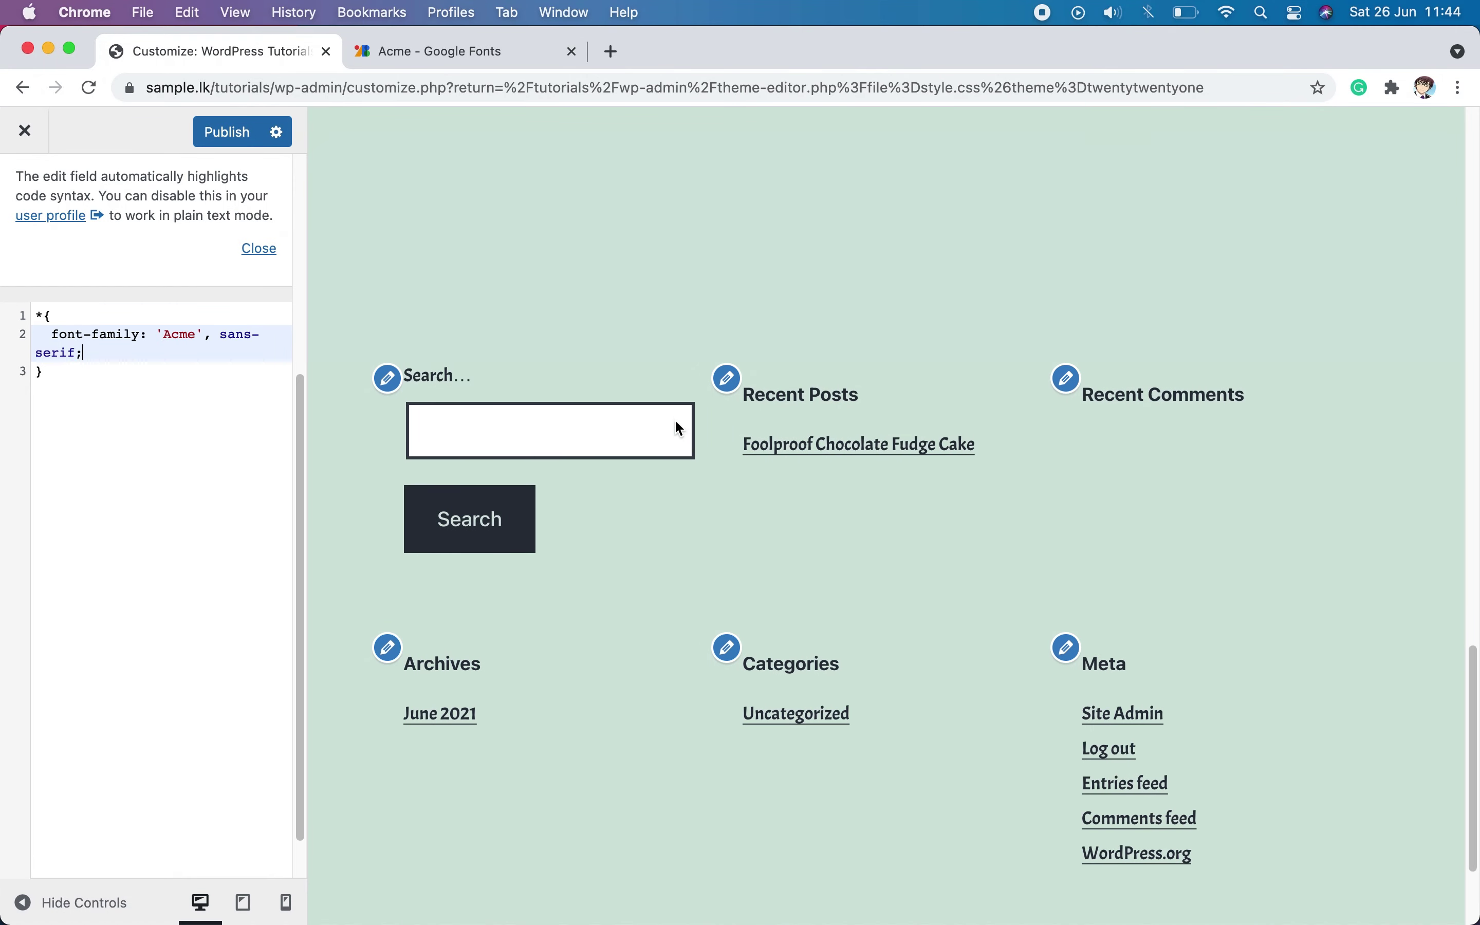
scroll(1103, 697, "up", 15)
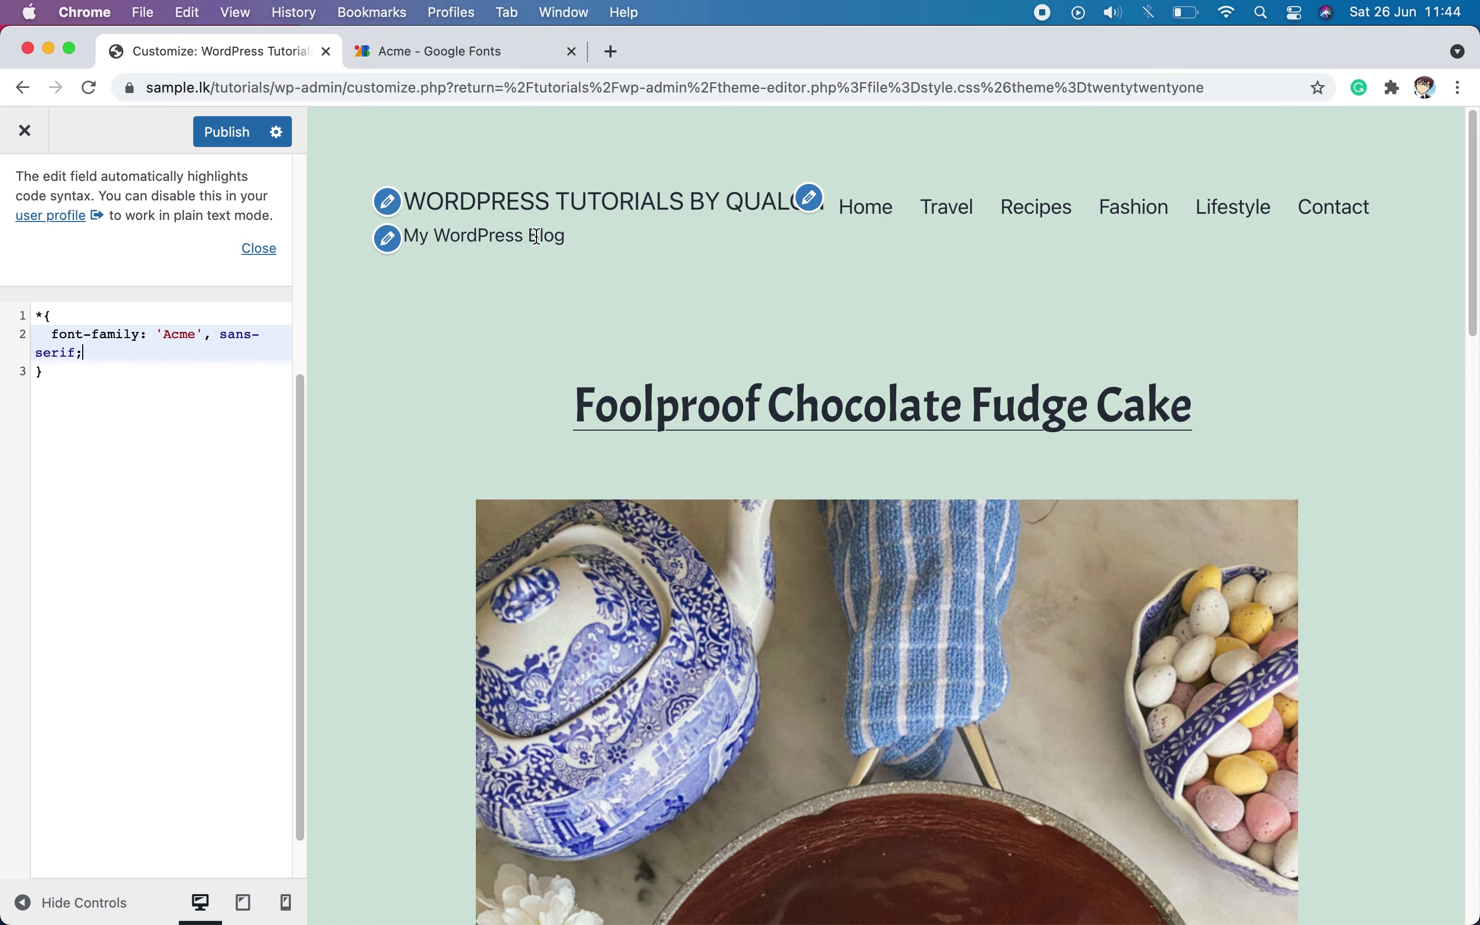
left_click(93, 485)
- Insert blank lines below the universal * rule in Additional CSS
key("Return")
key("Return")
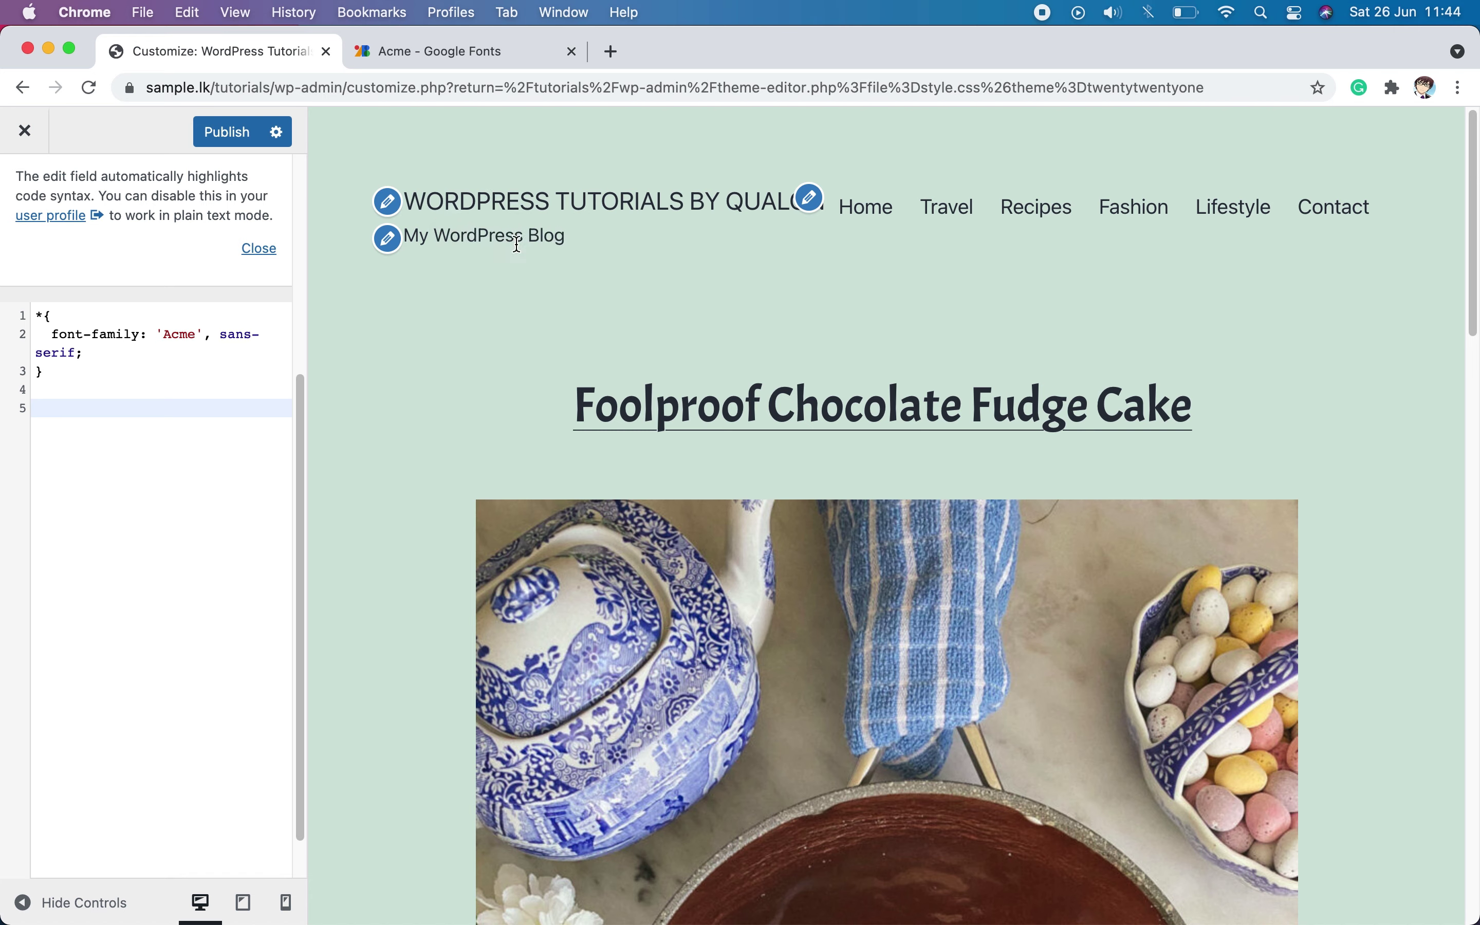
- Inspect the site title's HTML element to find its class name
right_click(485, 202)
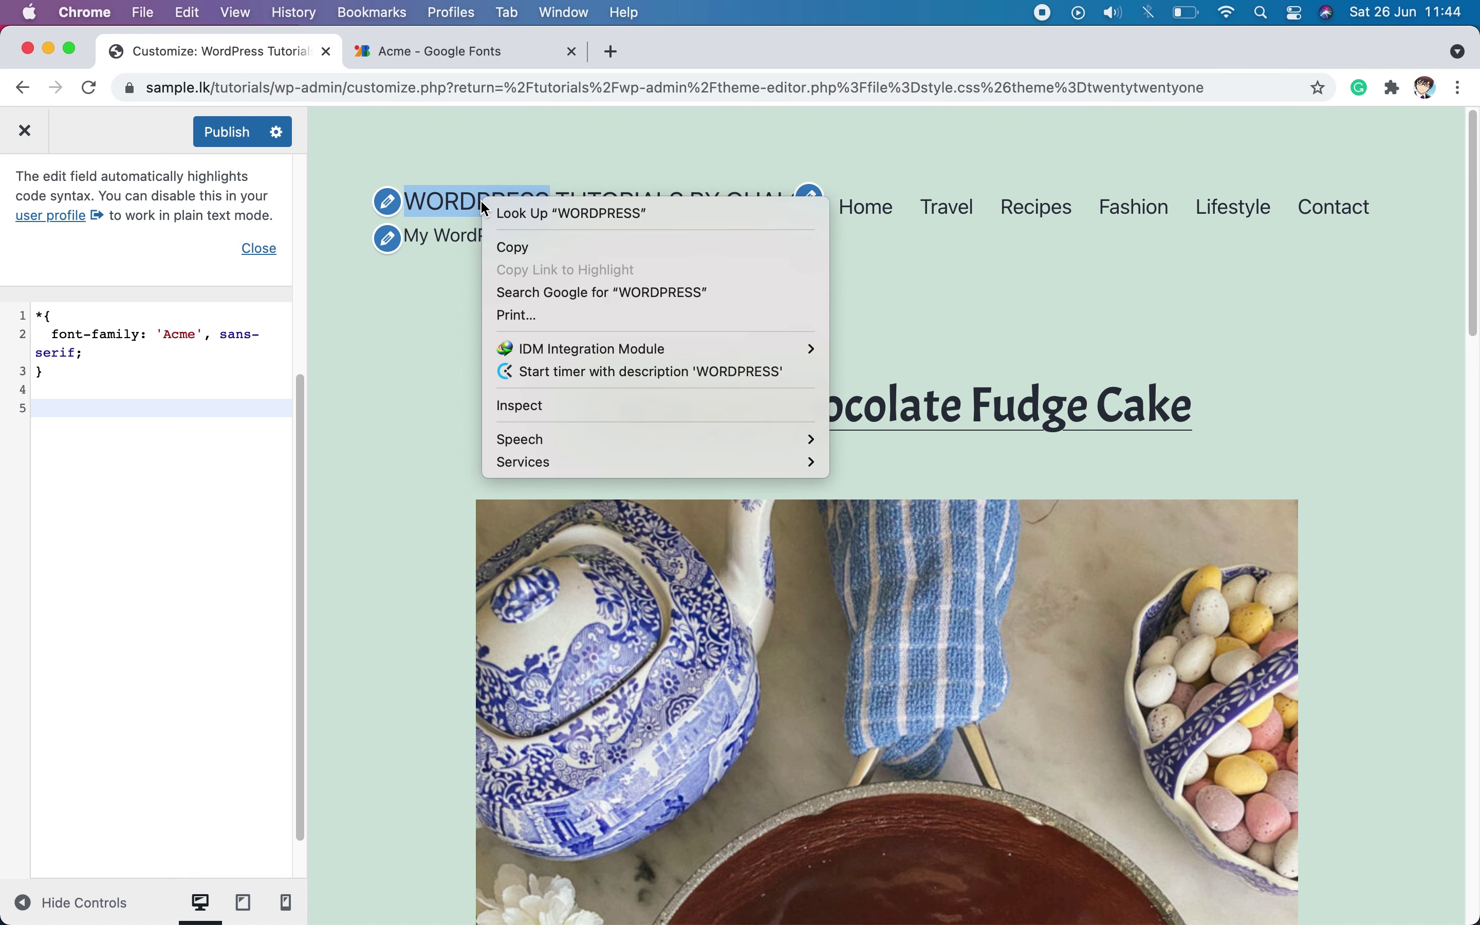
left_click(556, 404)
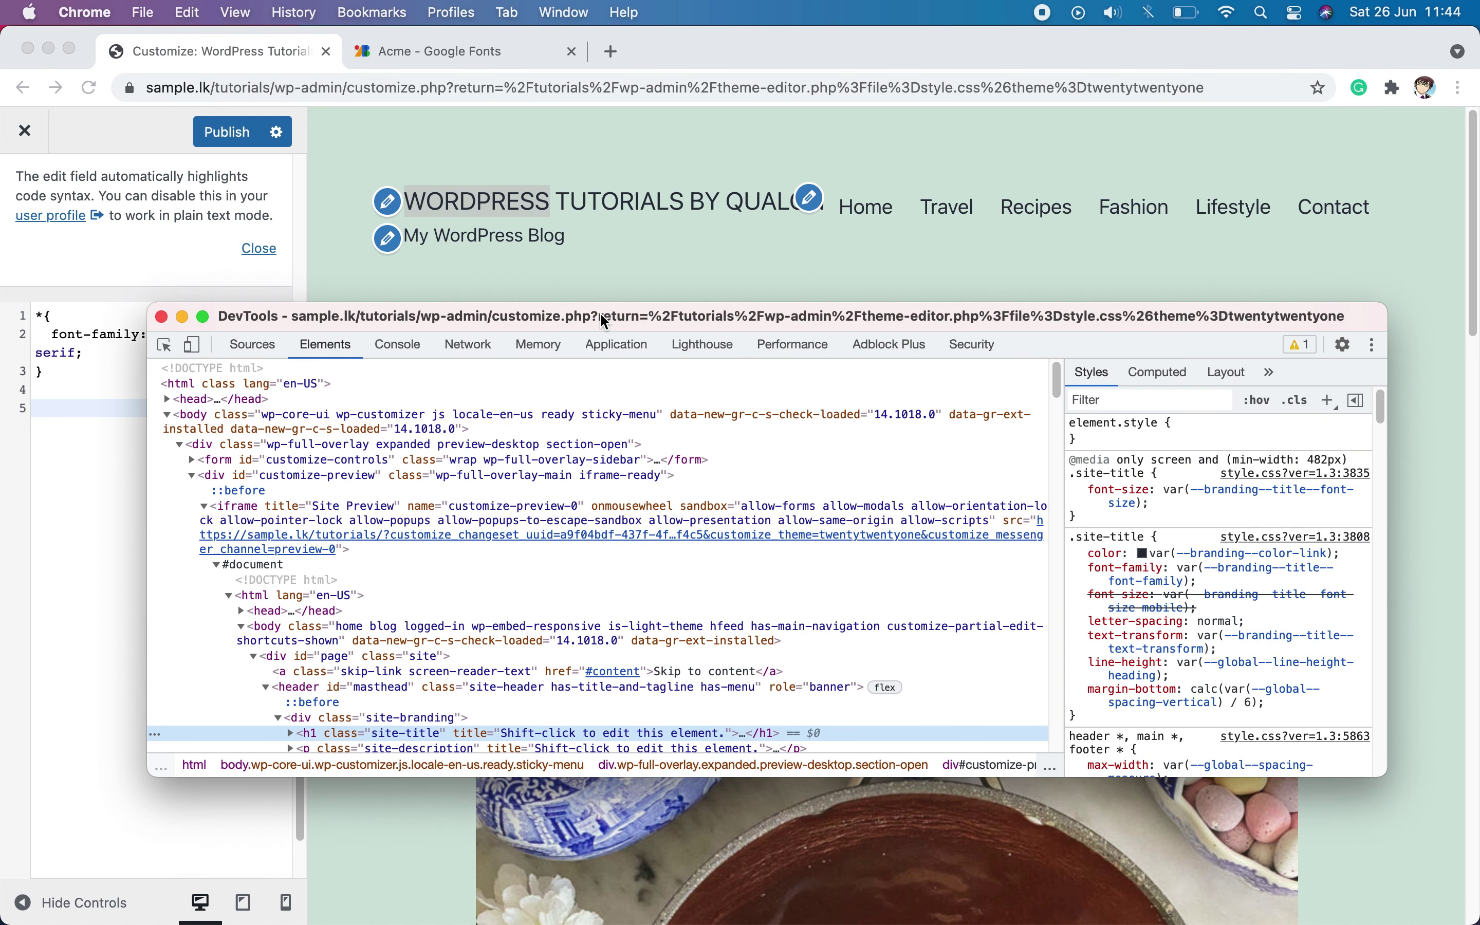
left_click_drag(600, 313, 569, 329)
scroll(559, 546, "down", 1)
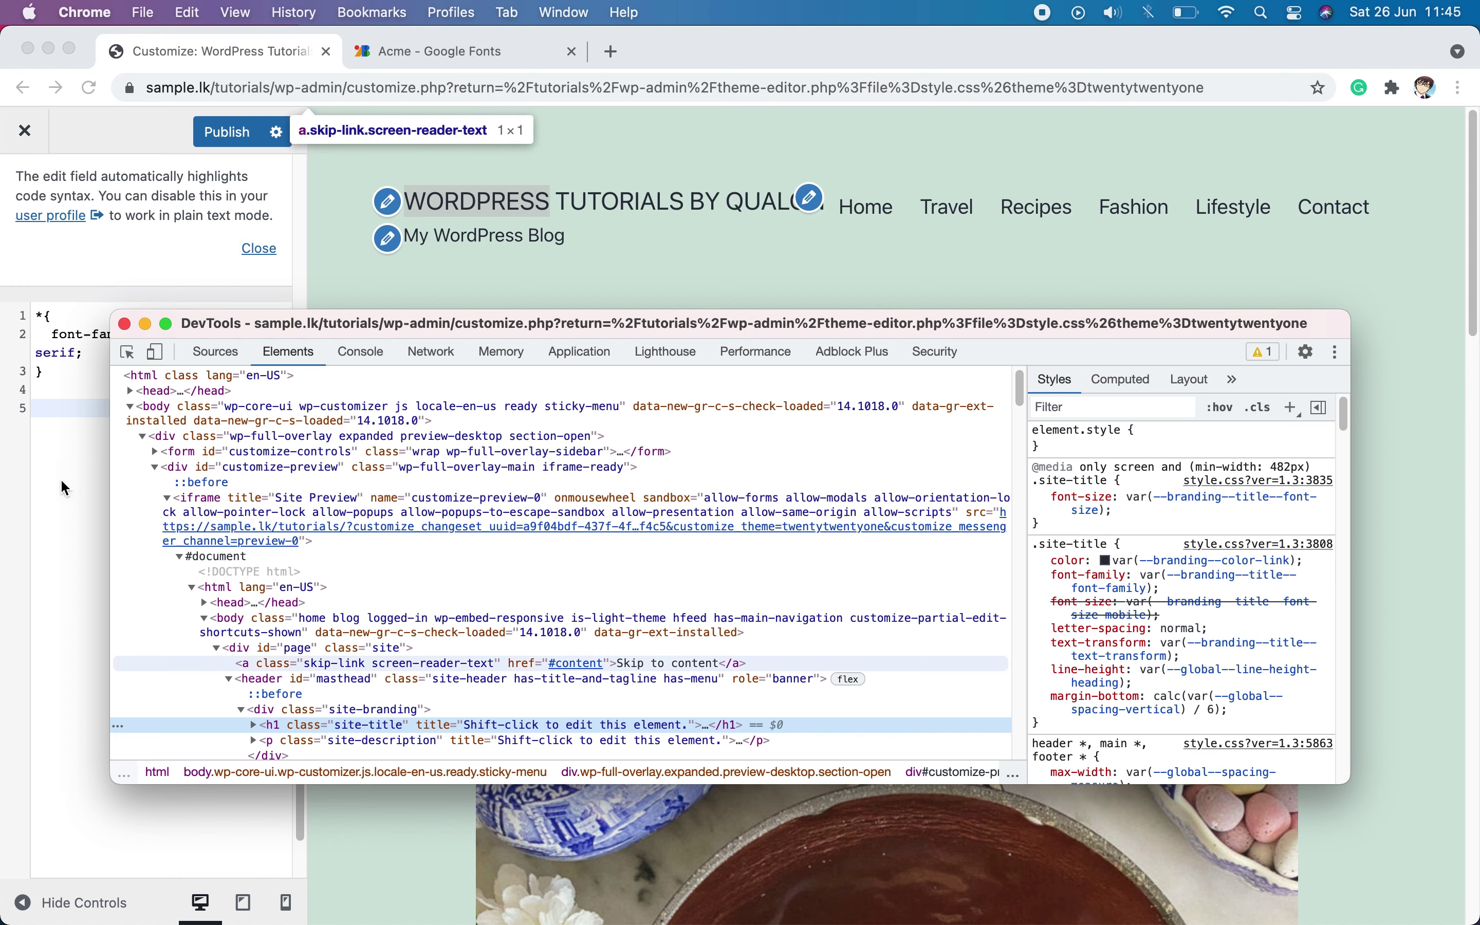
- Add a .site-title rule containing font-family: 'Acme', sans-serif on line 5
left_click(48, 408)
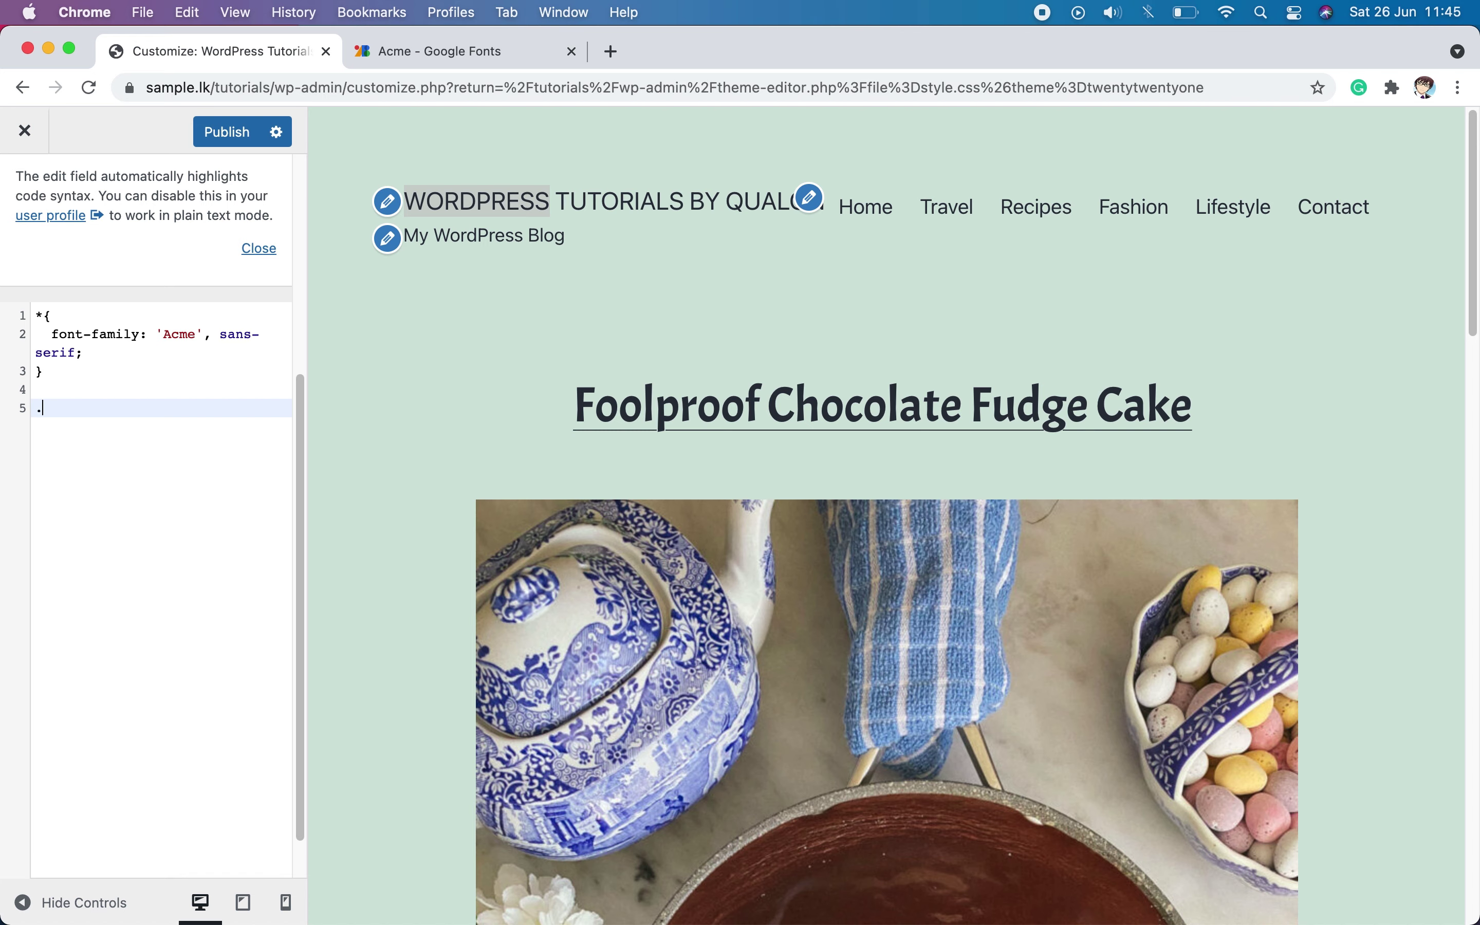
type(".site-title{")
key("Return")
type("font-family: 'Acme', sans-serif;")
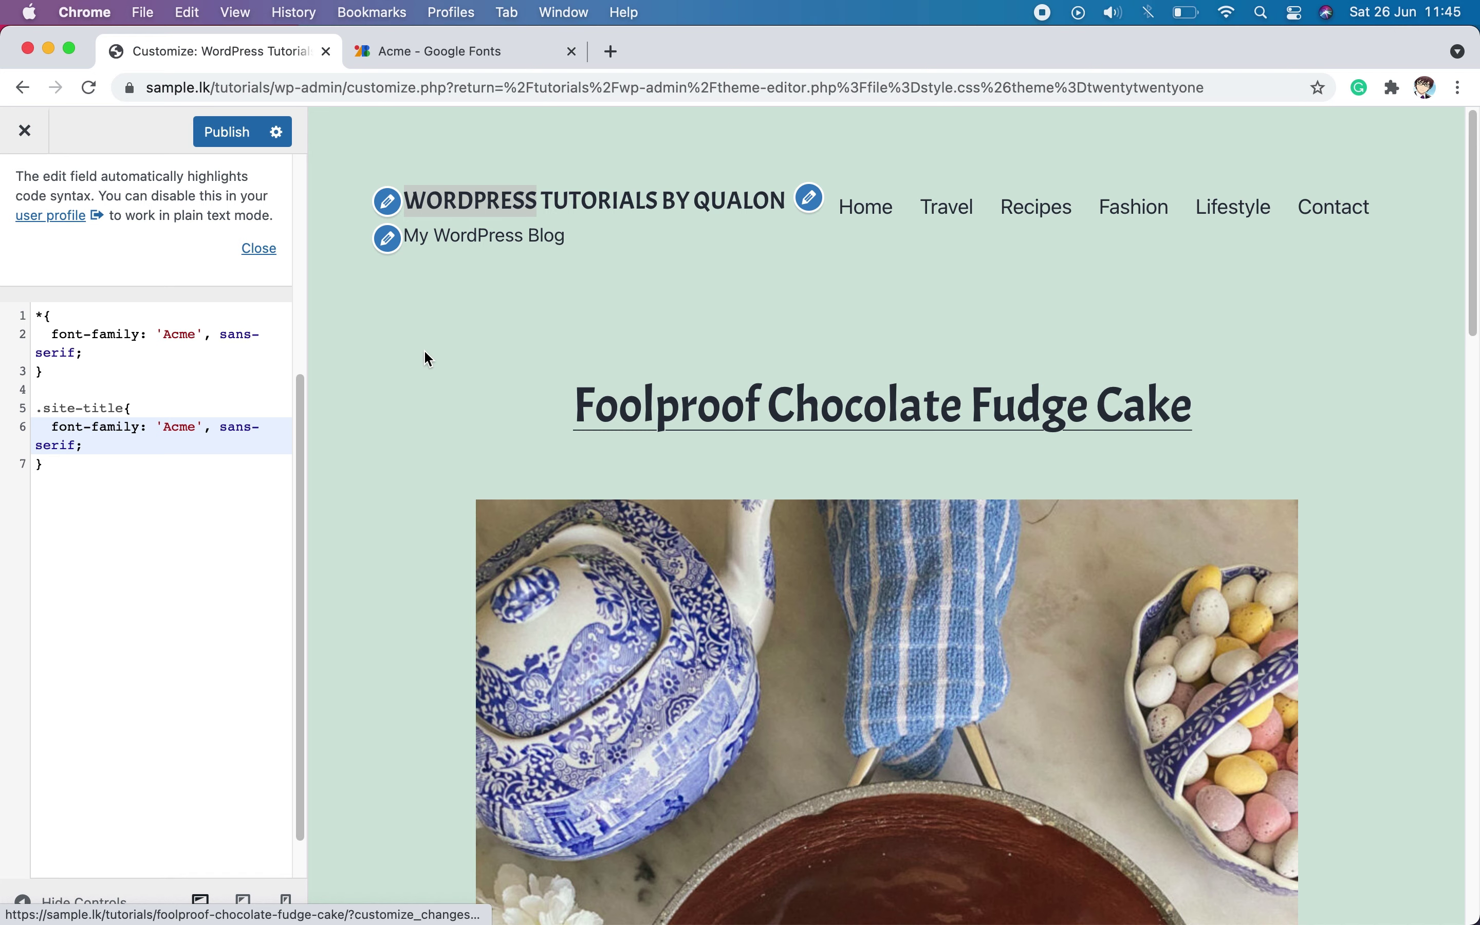
- Inspect the 'My WordPress Blog' tagline to find its .site-description class
right_click(499, 239)
left_click(554, 437)
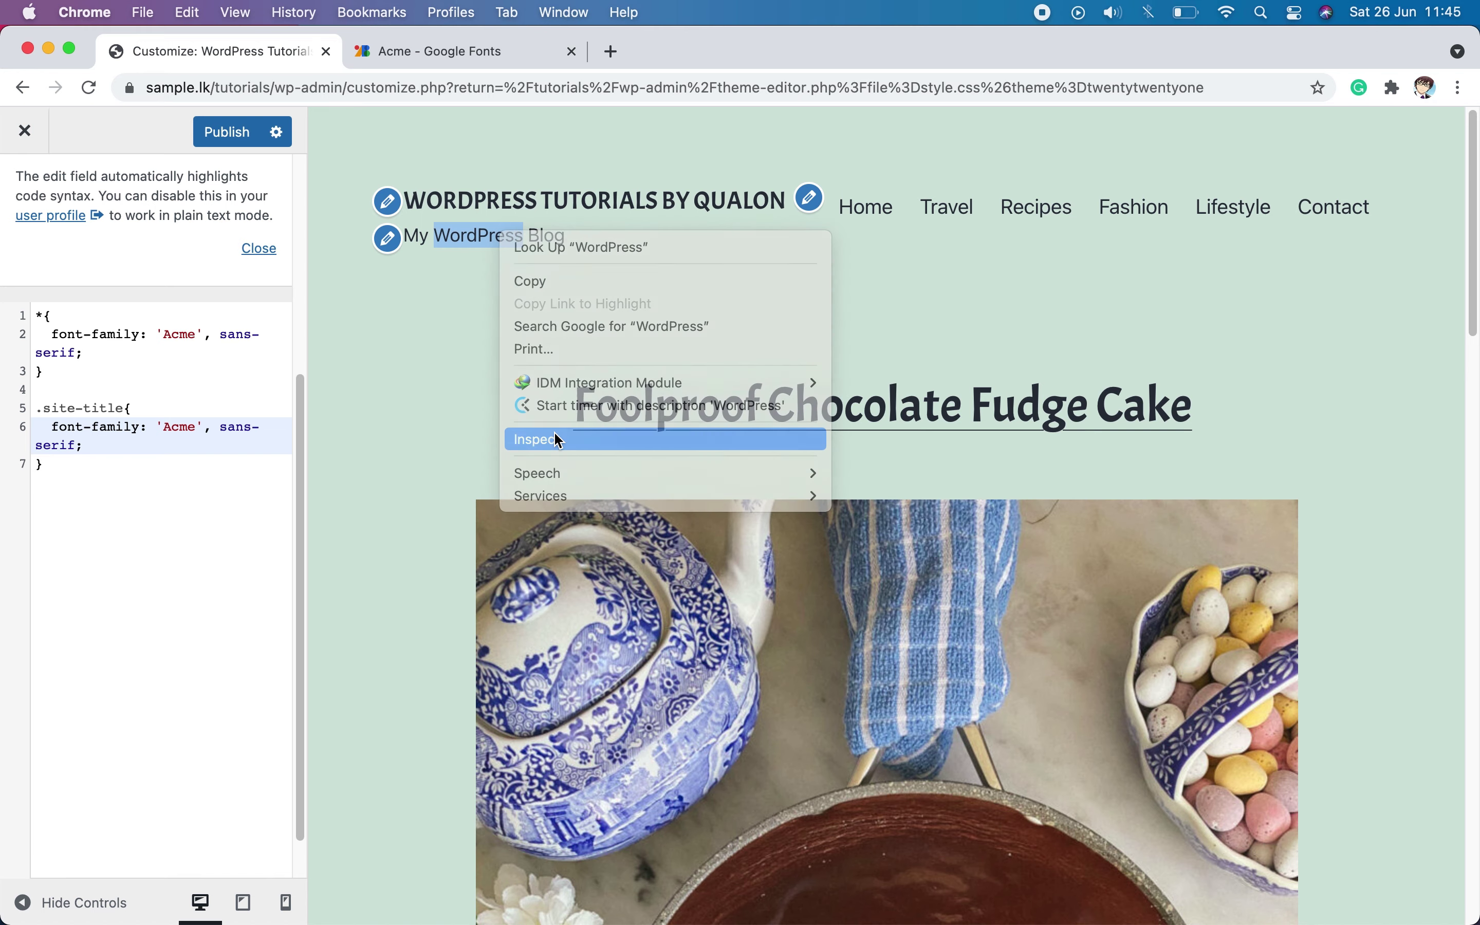
scroll(581, 605, "down", 3)
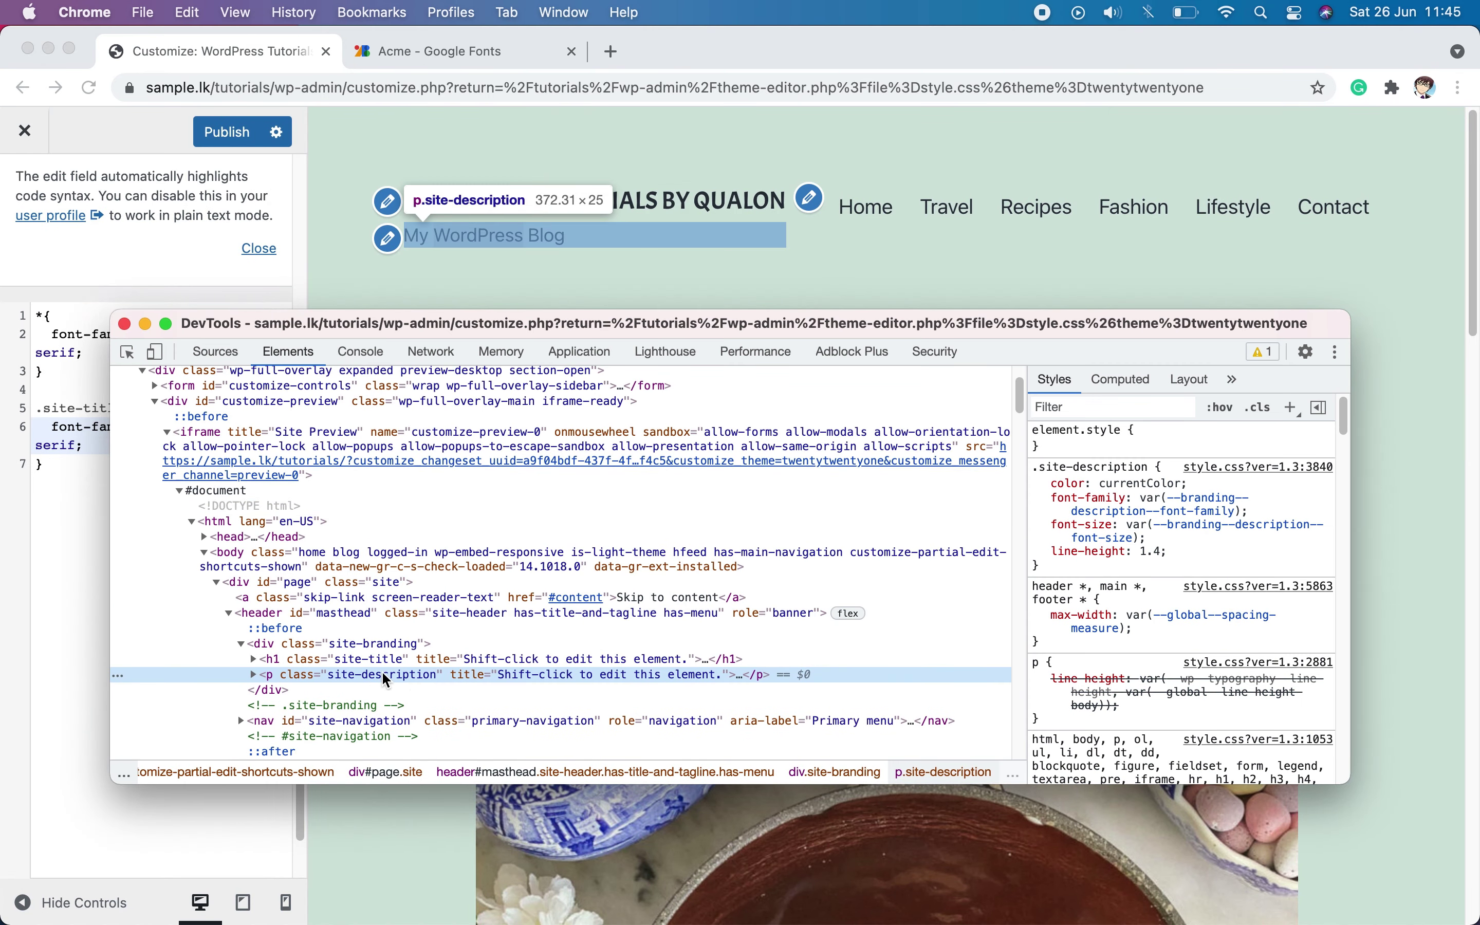
key("super+alt+i")
- Add a .site-description rule with font-family: 'Acme', sans-serif below the .site-title rule
left_click(122, 518)
key("Return")
key("Return")
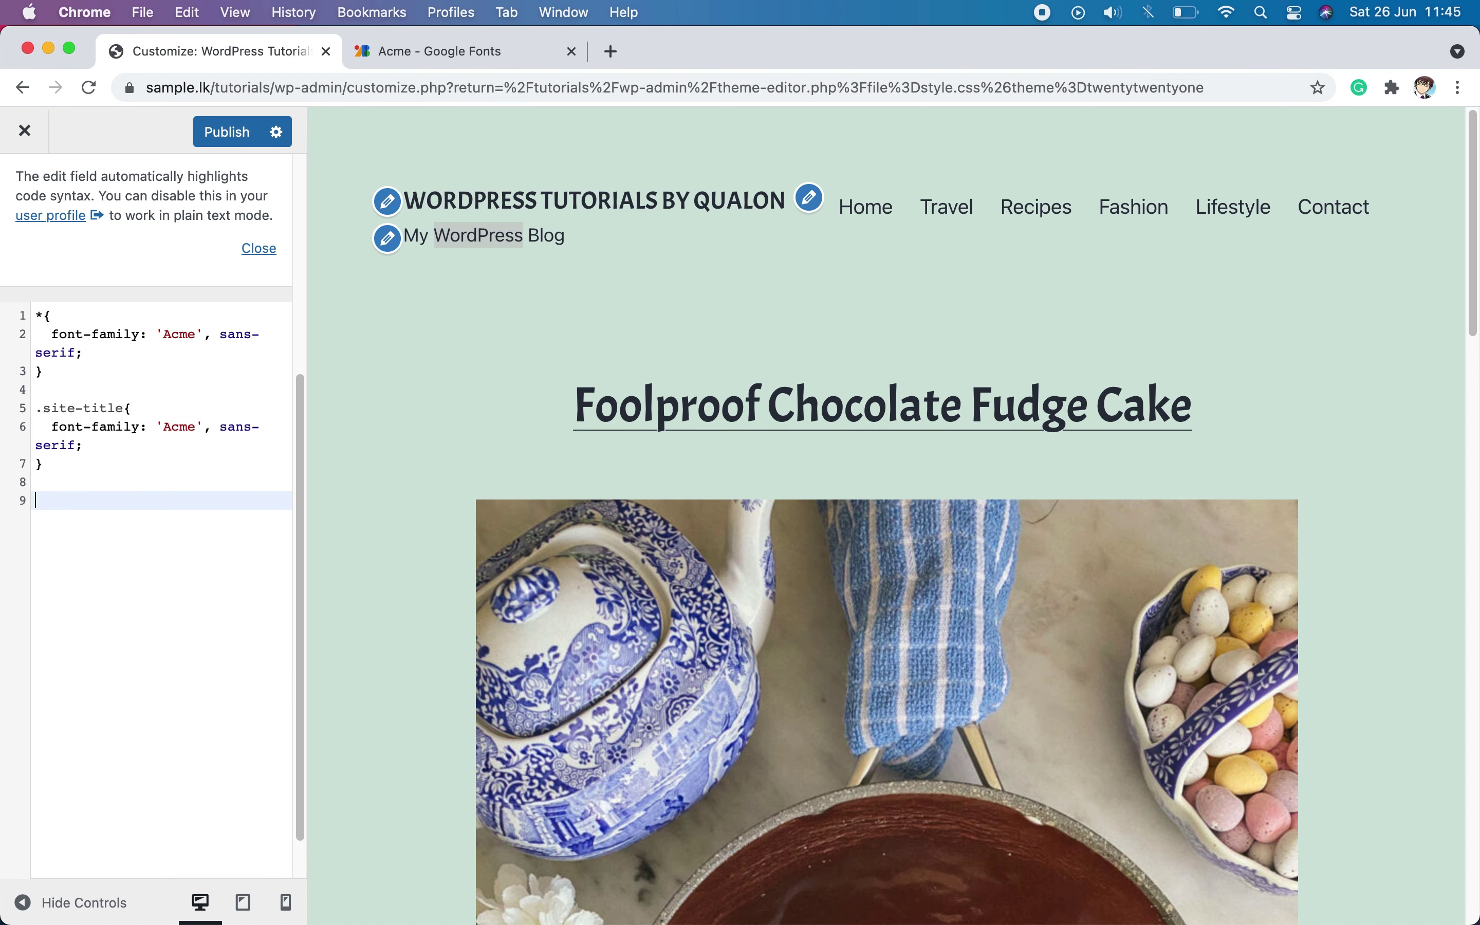
type(".site-description{")
key("Return")
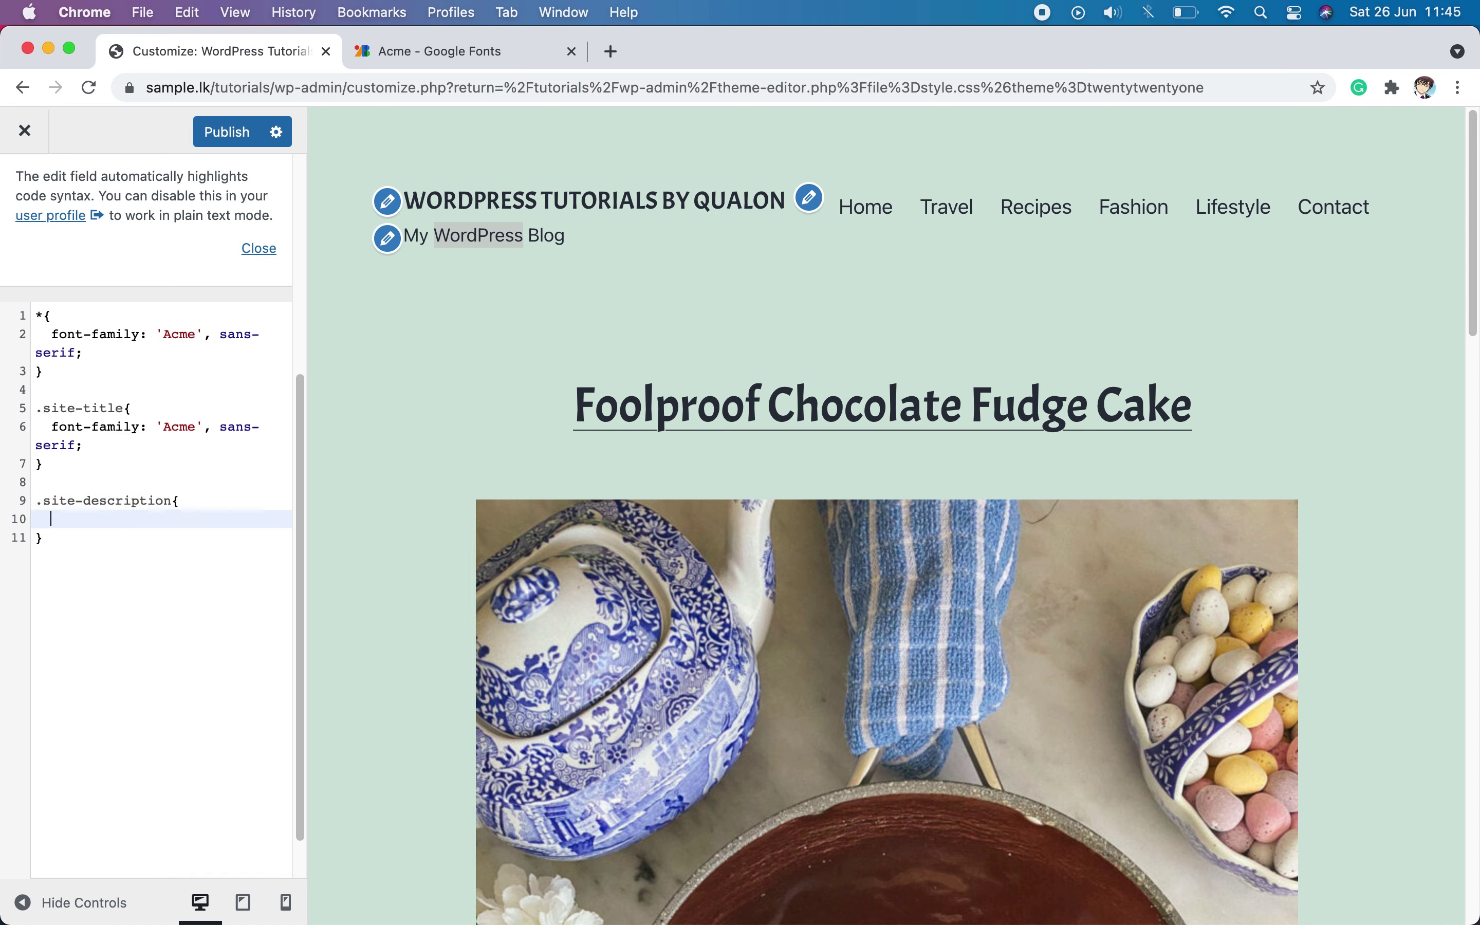
type("font-family: 'Acme', sans-serif;")
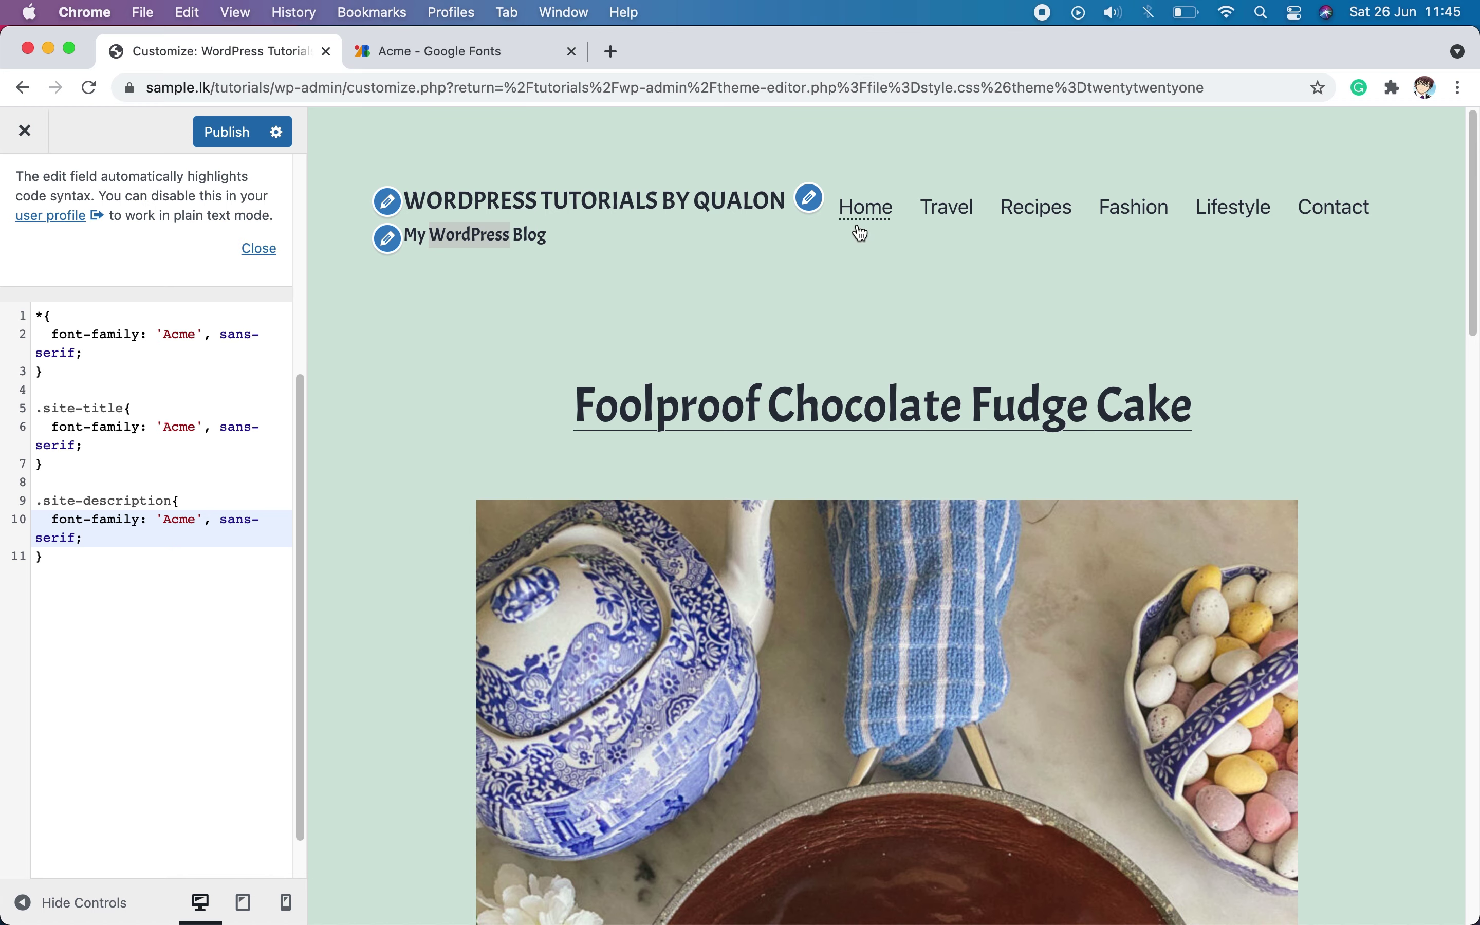
scroll(985, 542, "down", 7)
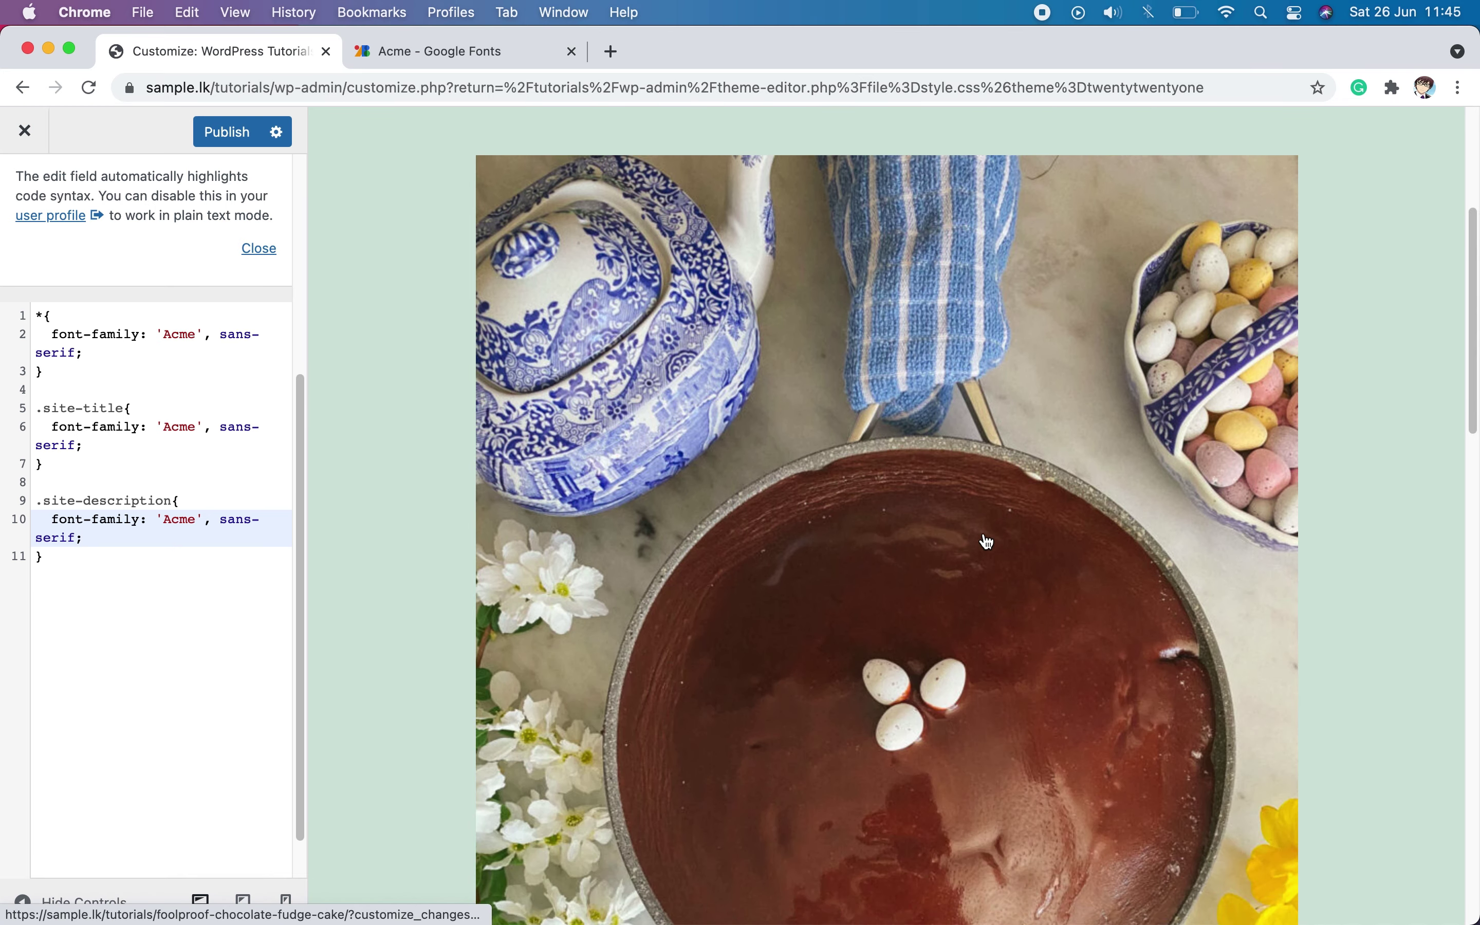
scroll(987, 542, "down", 8)
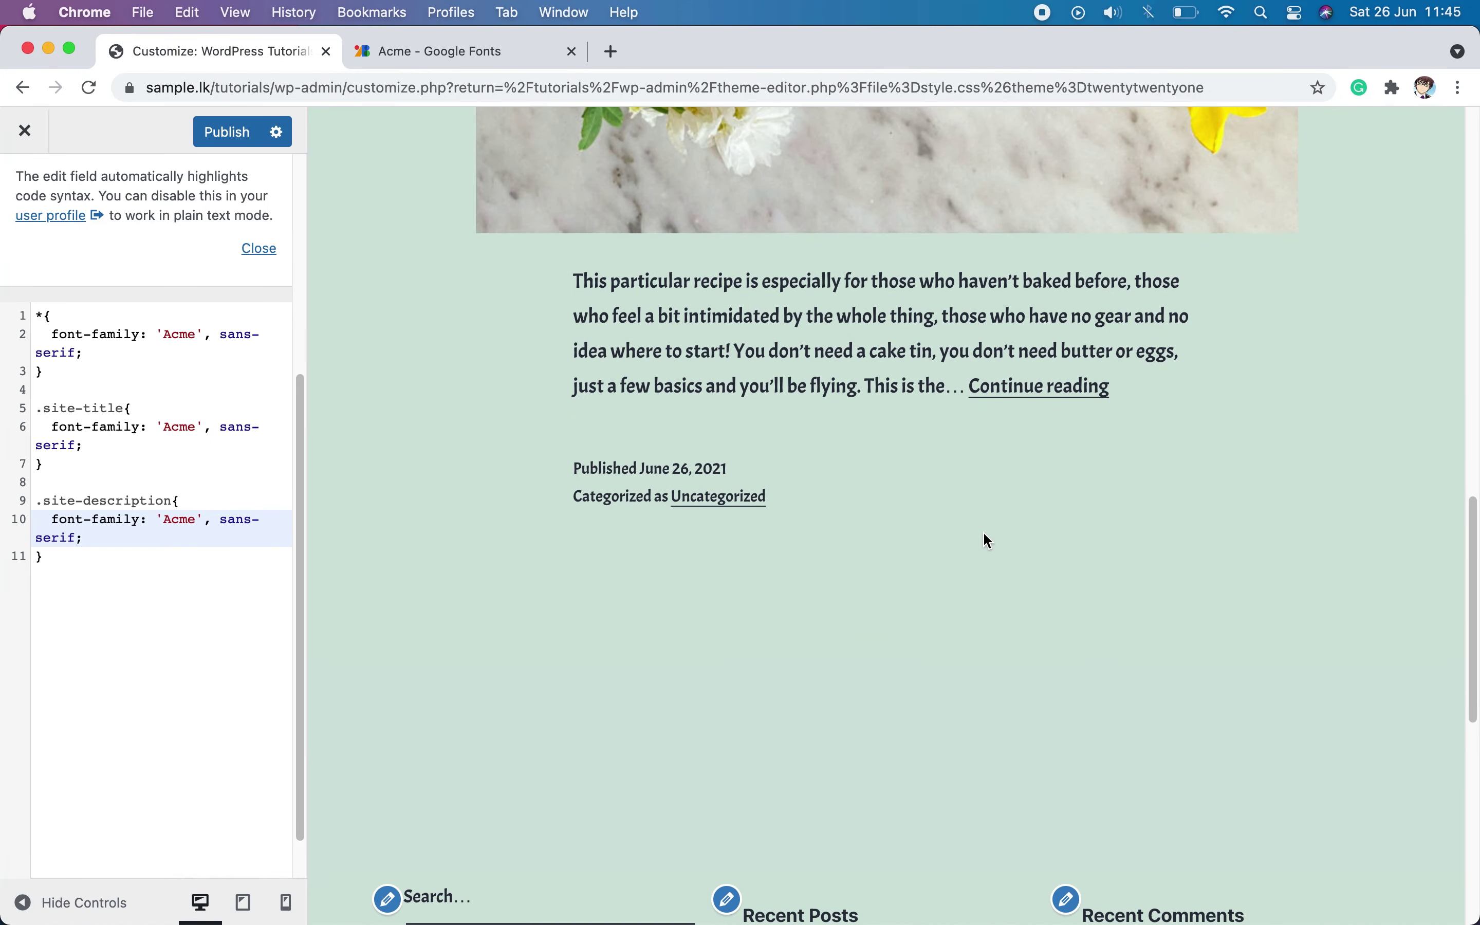
scroll(984, 533, "down", 10)
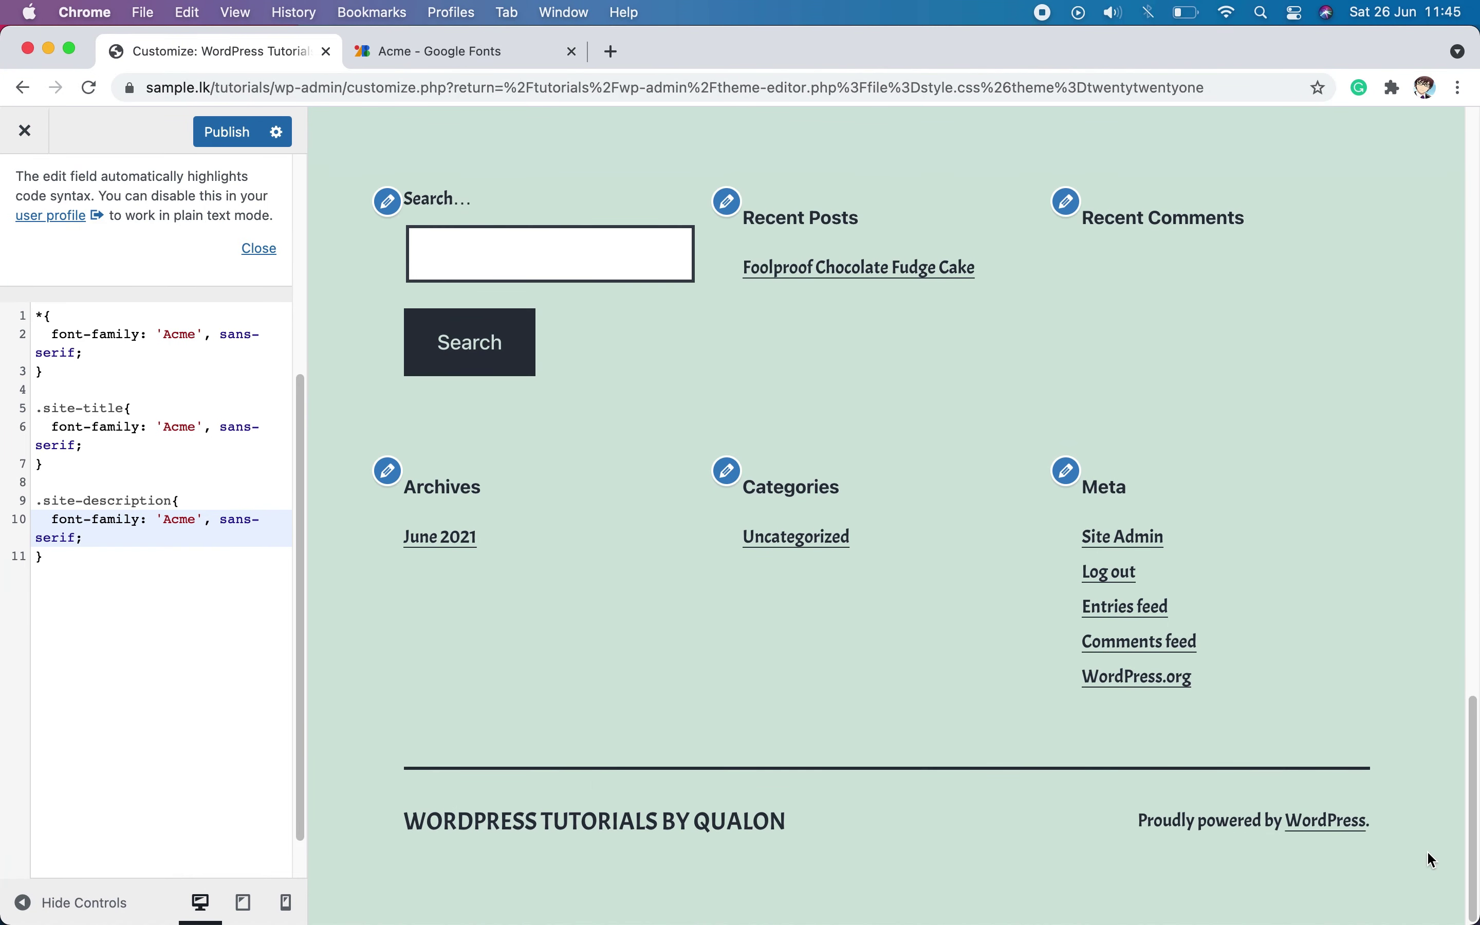
scroll(1119, 555, "up", 20)
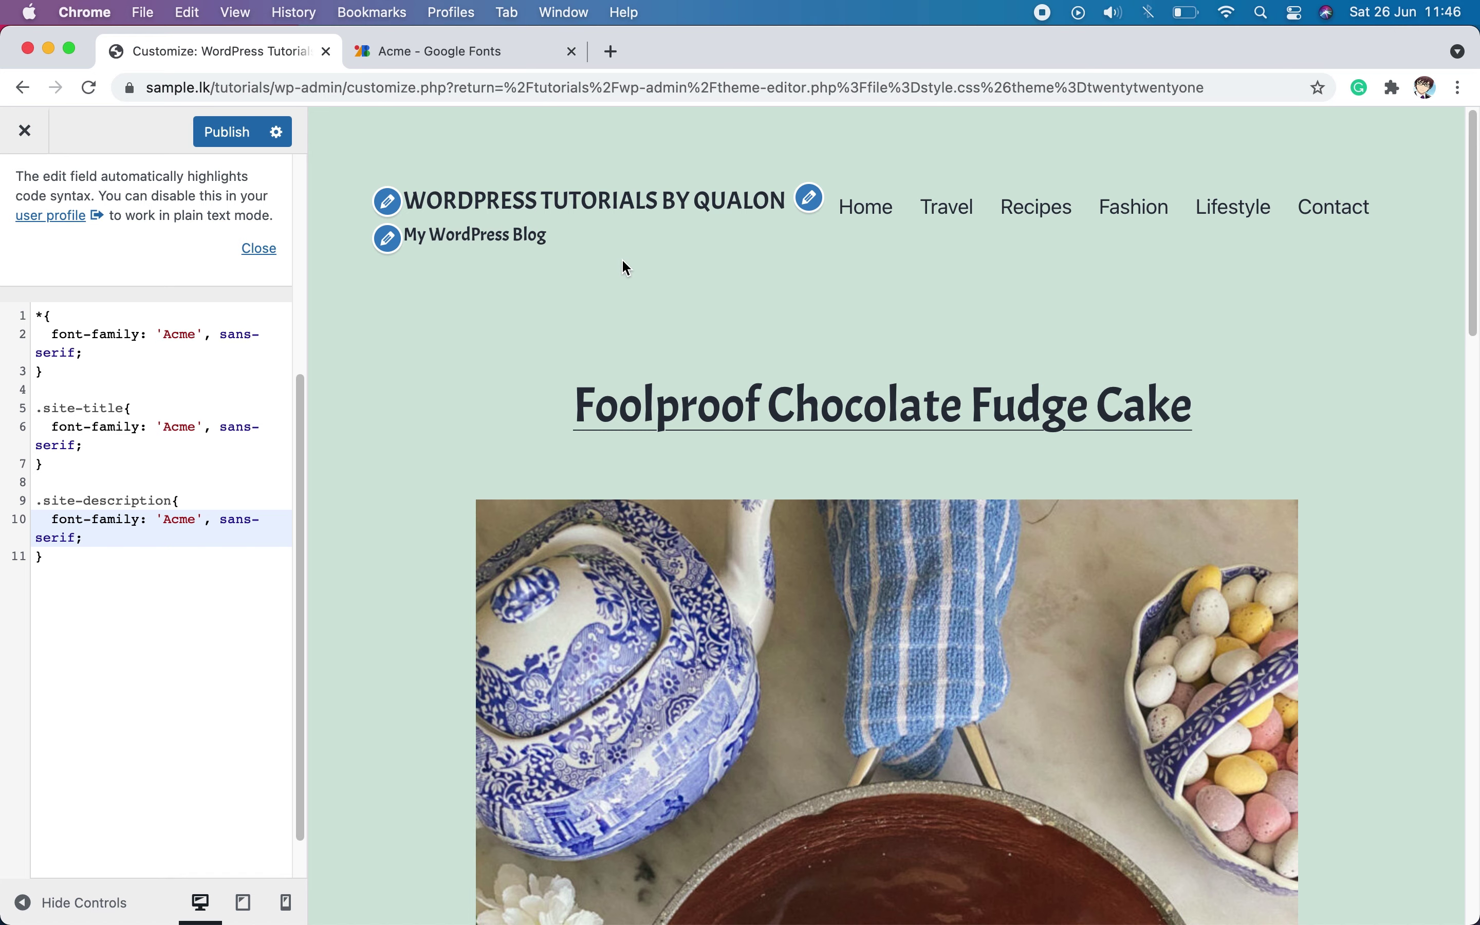
left_click(117, 587)
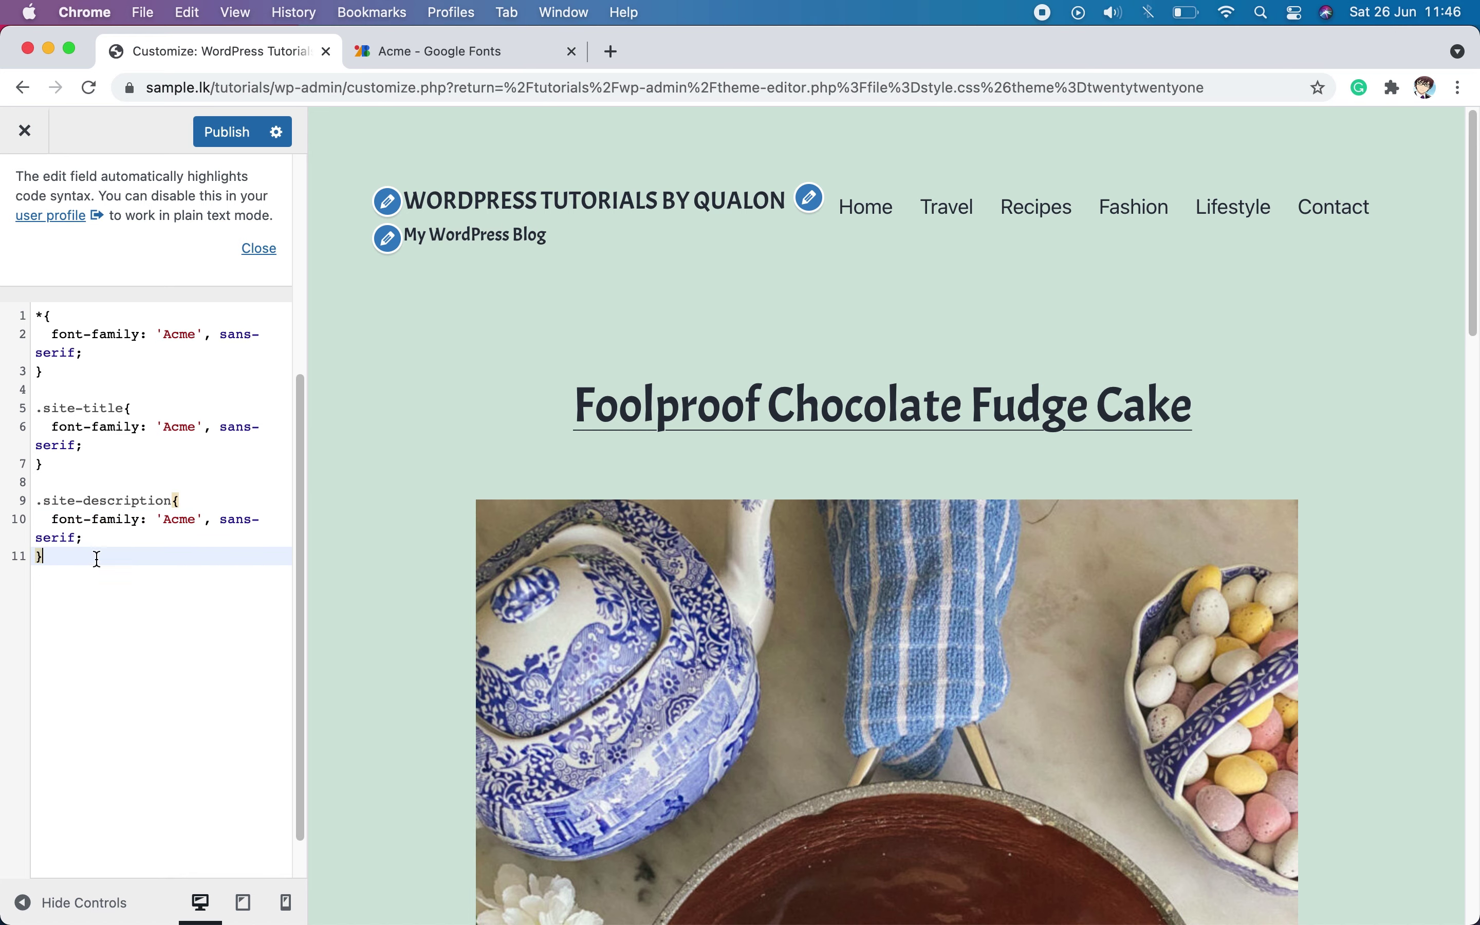
left_click_drag(93, 542, 37, 519)
- Publish the Additional CSS and confirm post meta and Recent Posts headings render in Acme
left_click(68, 604)
left_click(232, 140)
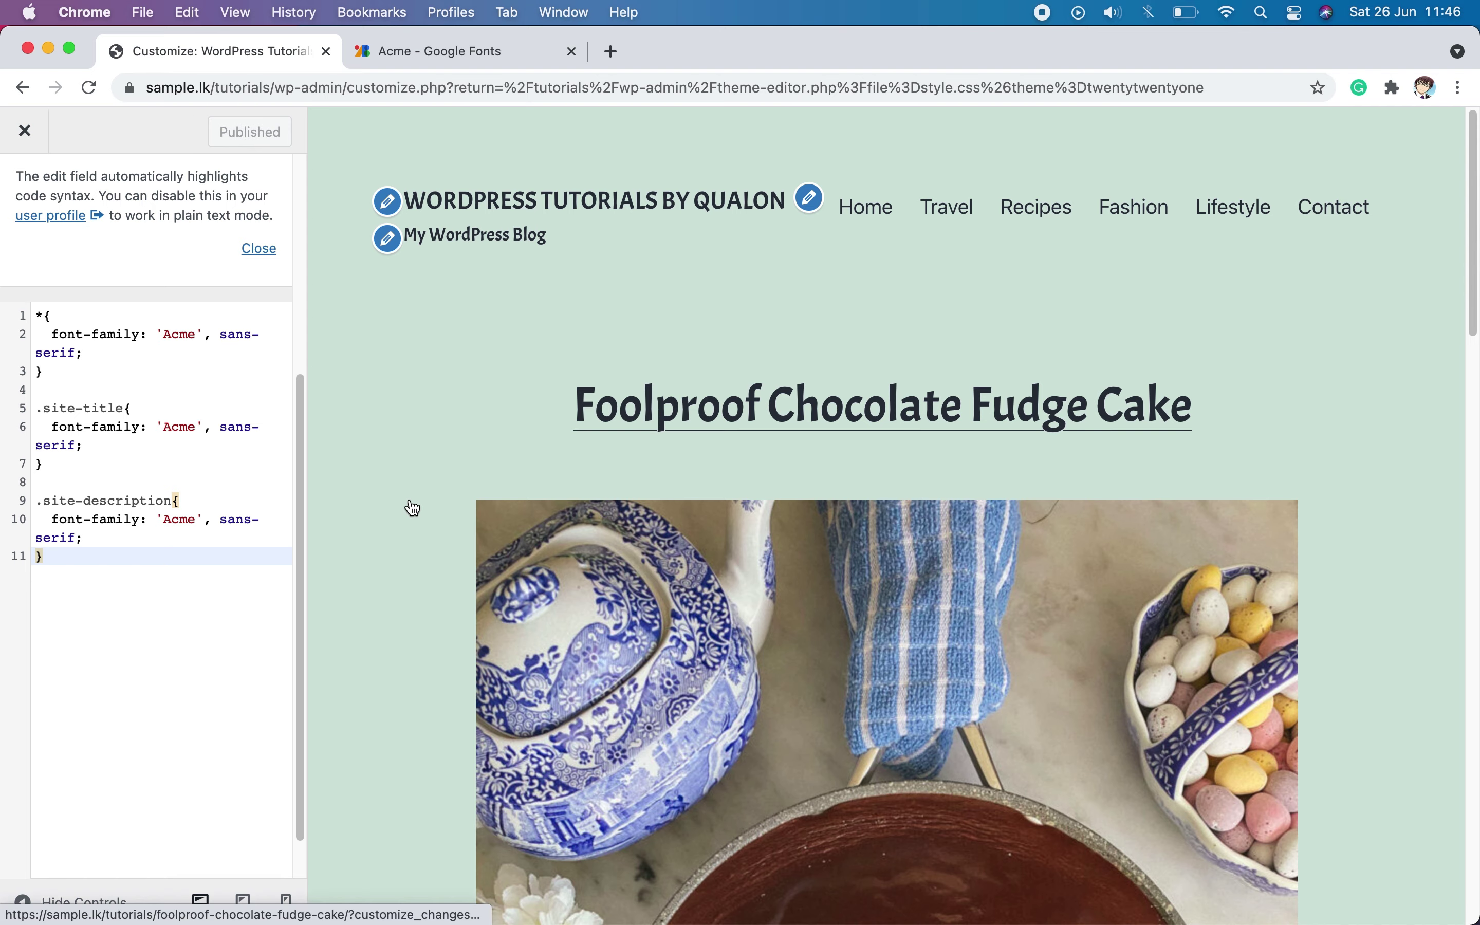
scroll(403, 605, "down", 10)
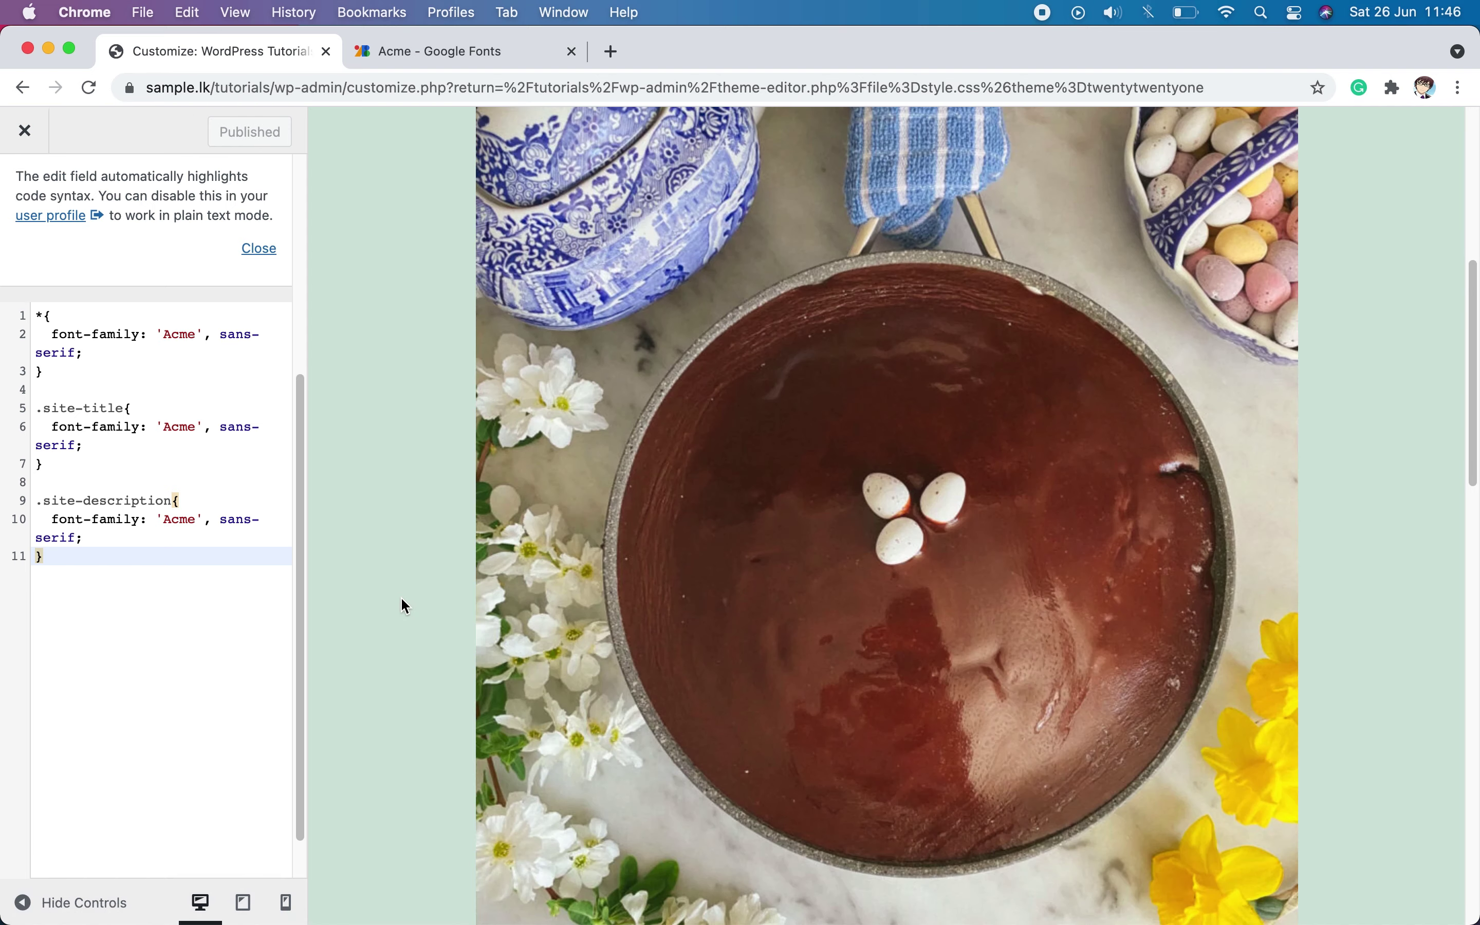
scroll(402, 597, "up", 10)
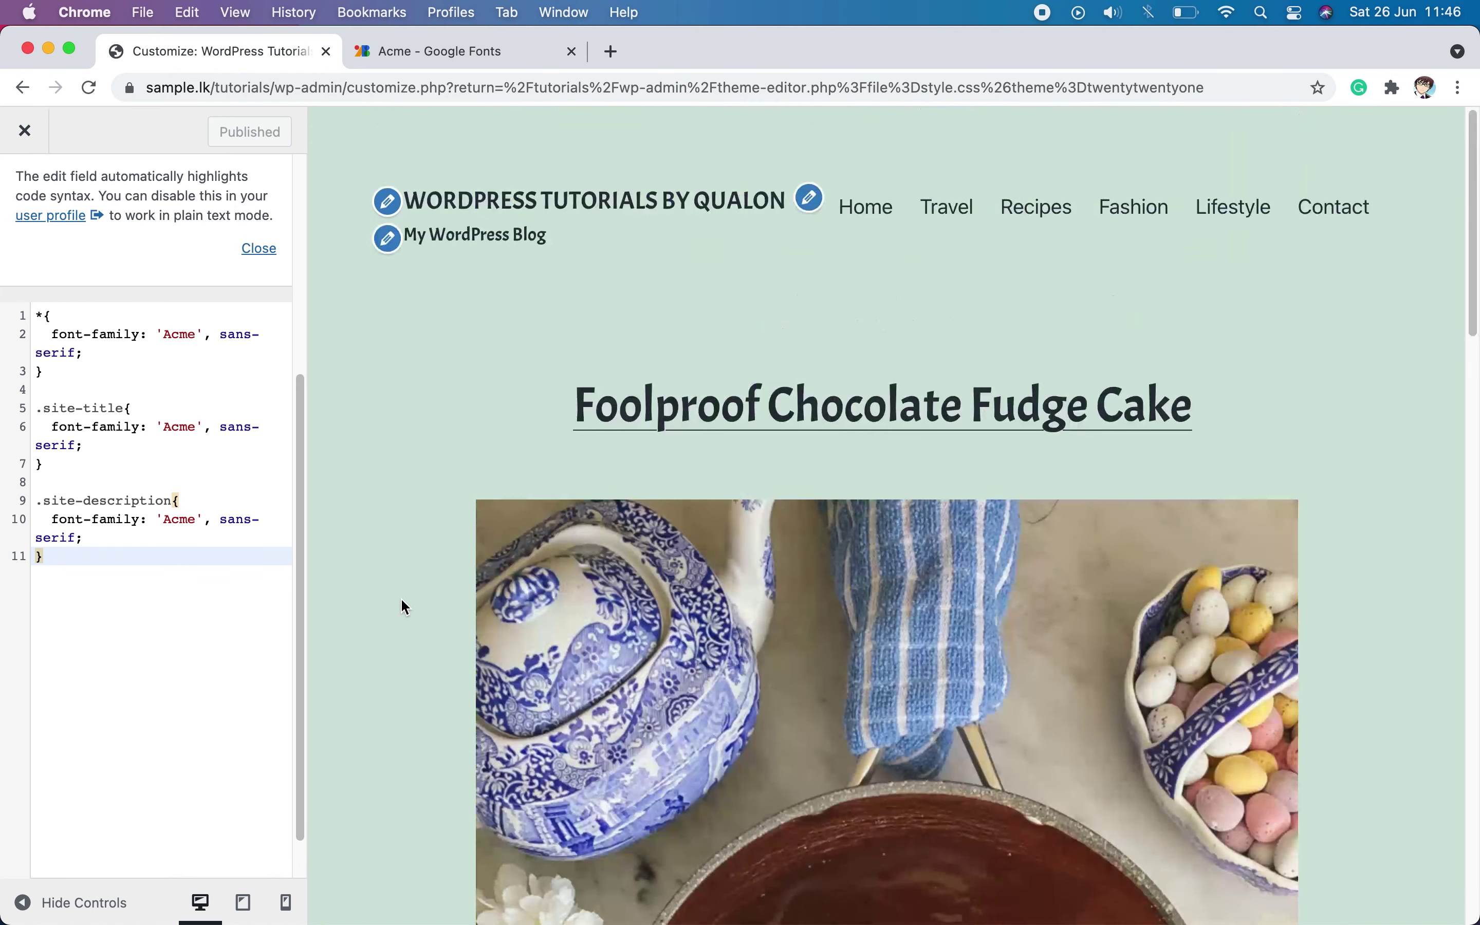
scroll(401, 597, "down", 15)
scroll(401, 601, "down", 5)
scroll(401, 601, "up", 20)
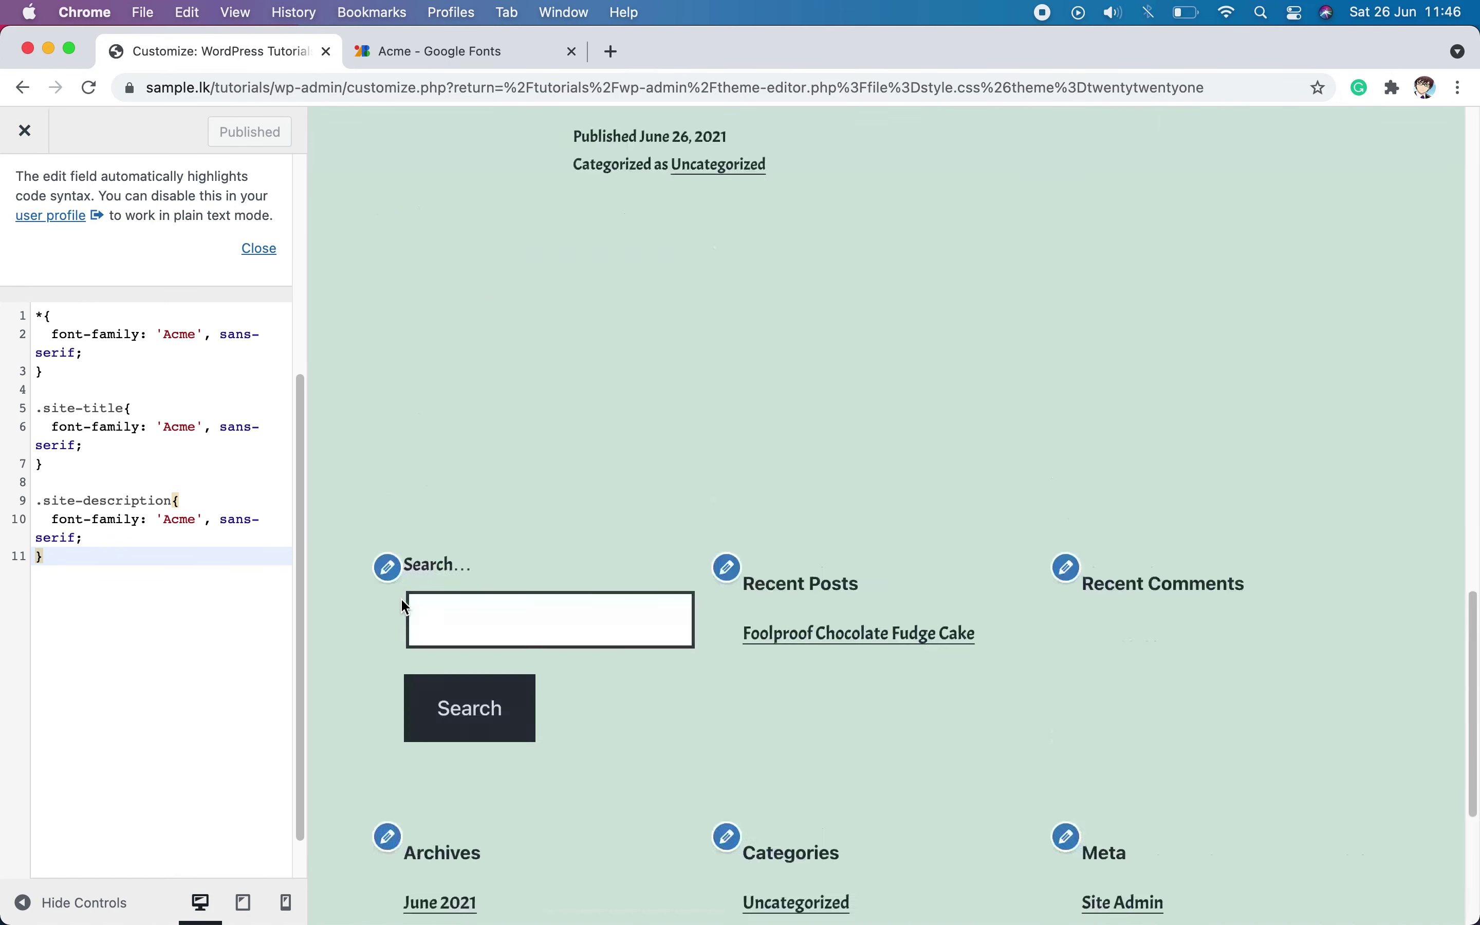